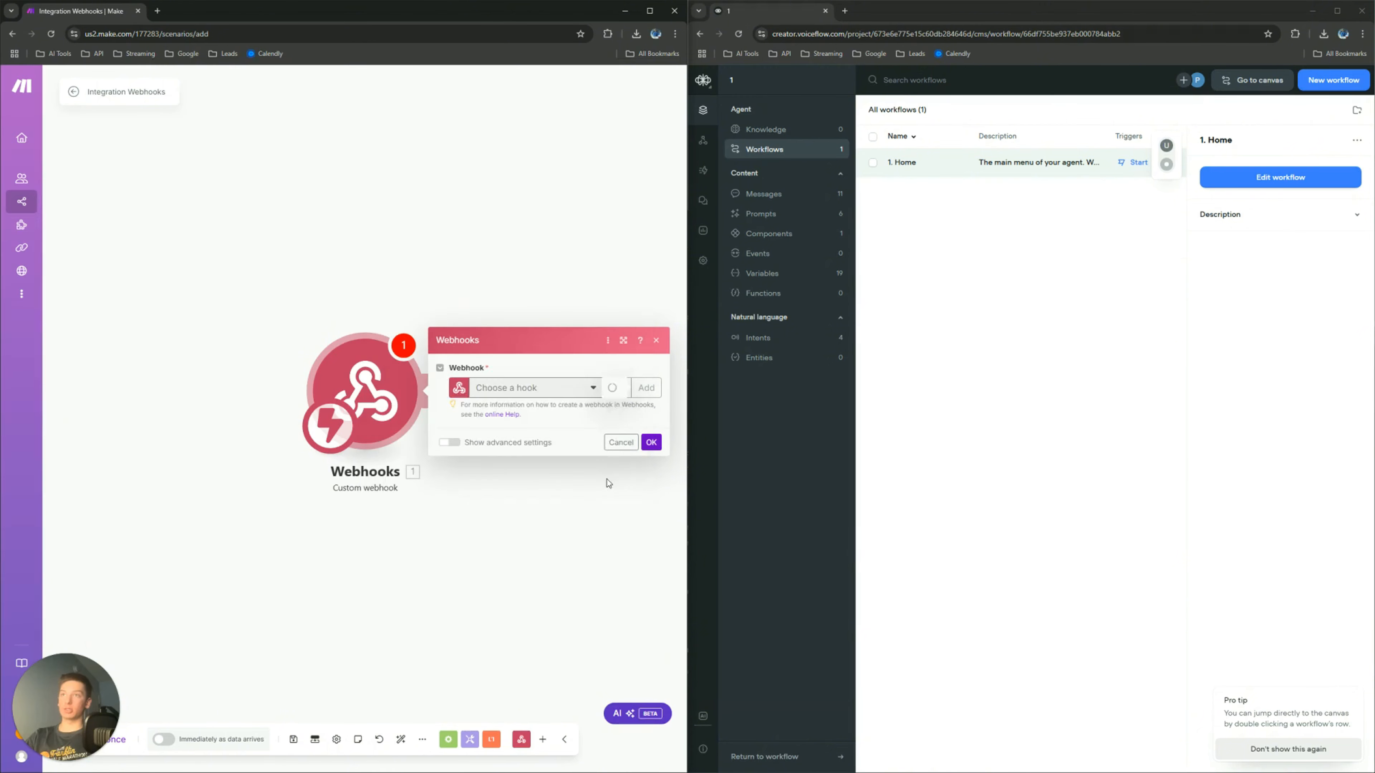
# Step: Copy the custom webhook's address in Make and open the 1. Home workflow in Voiceflow
pyautogui.click(618, 431)
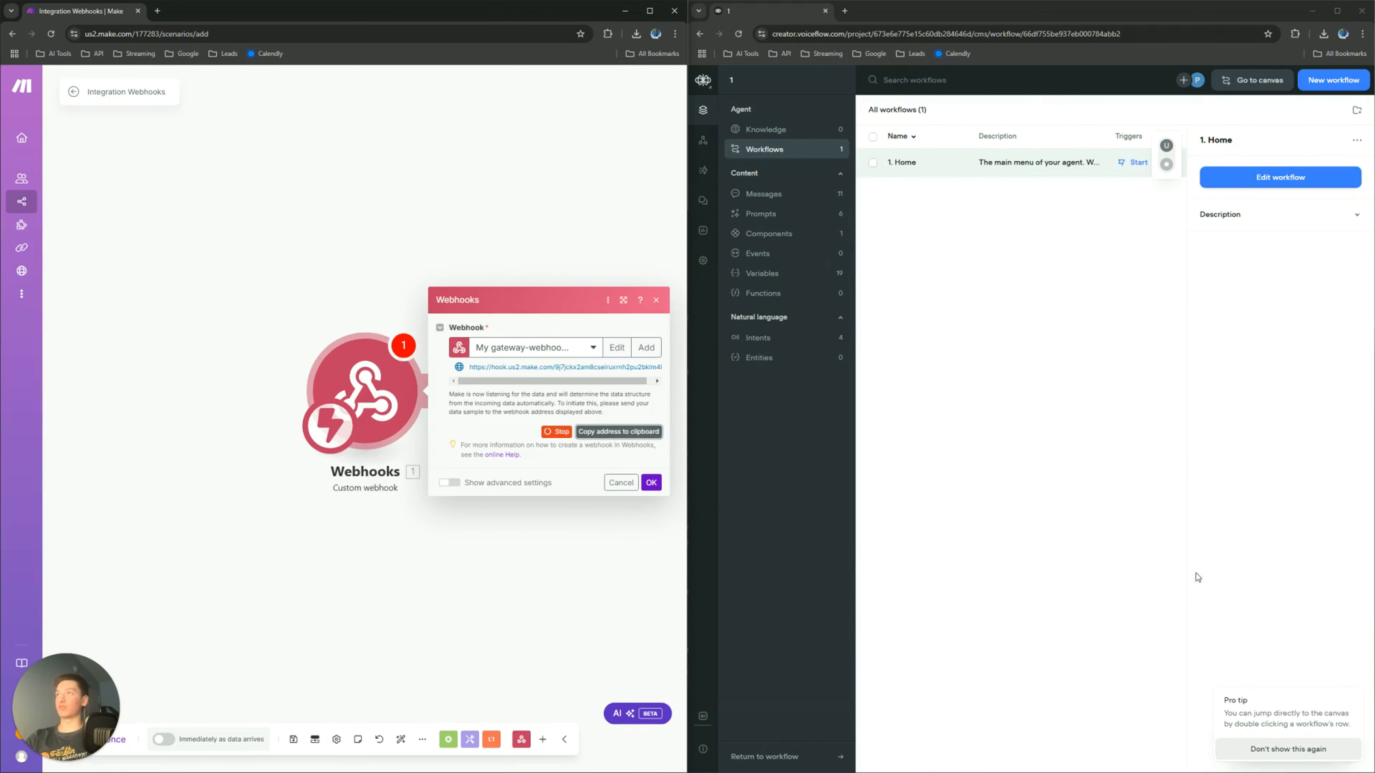
pyautogui.doubleClick(927, 175)
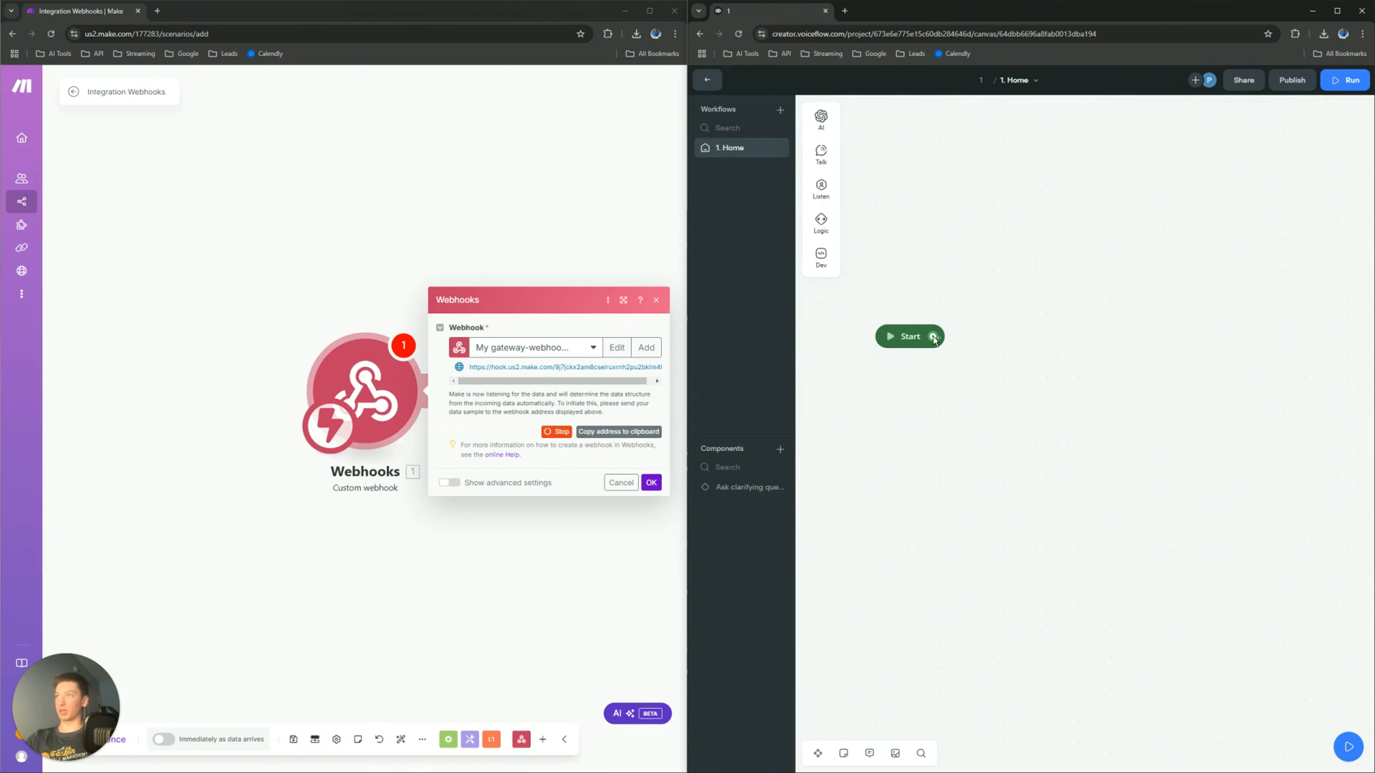
# Step: Connect a new Message block to Start with the text "Would you like to book a zoom?"
pyautogui.moveTo(934, 340); pyautogui.dragTo(1012, 304)
pyautogui.moveTo(1077, 341)
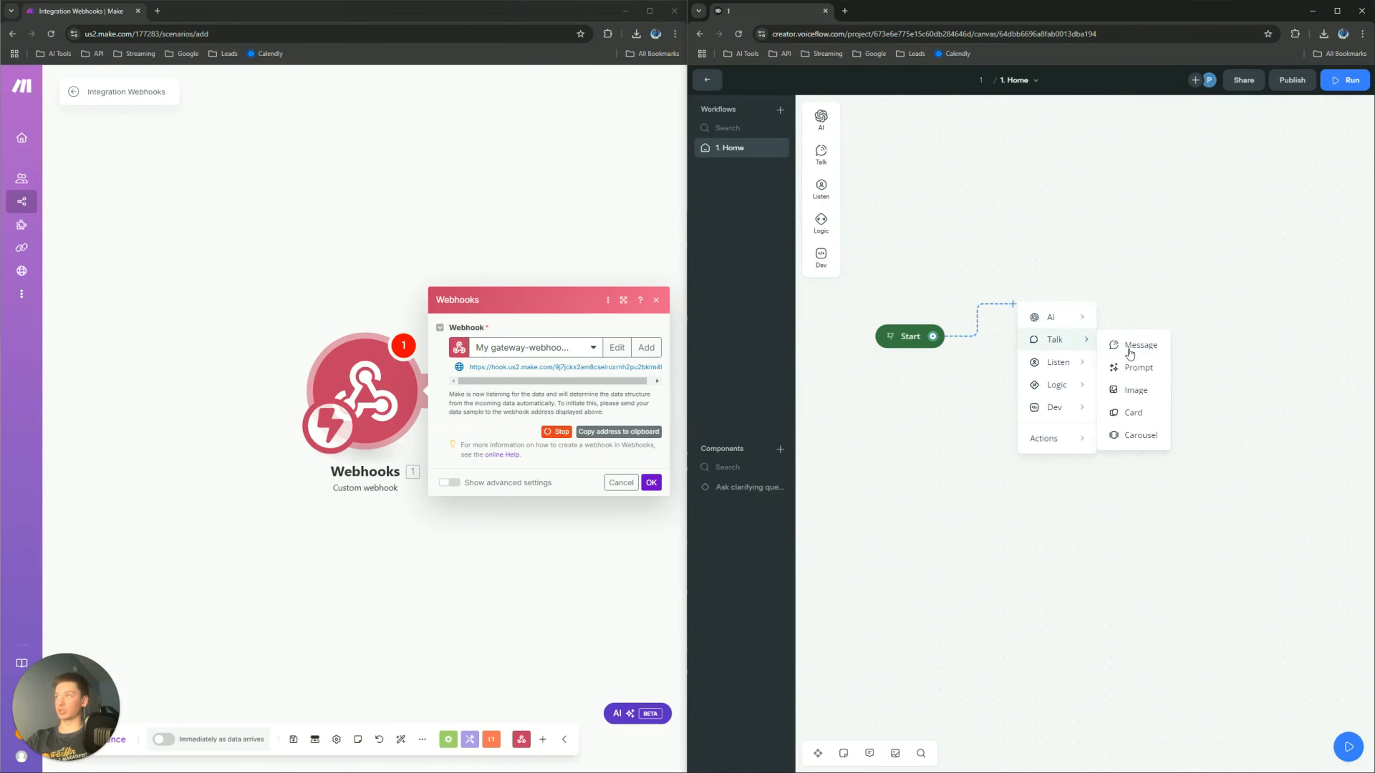
pyautogui.click(1130, 349)
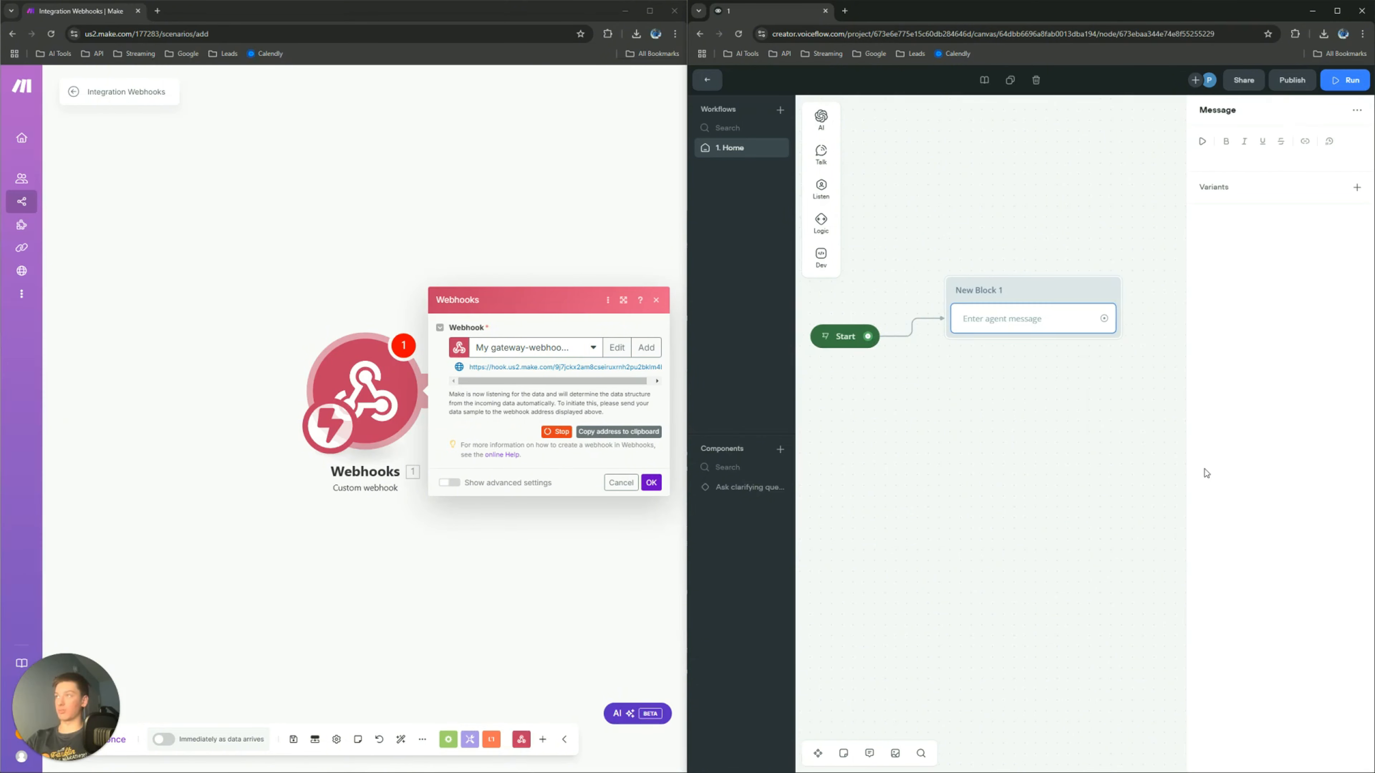
pyautogui.click(1257, 157)
pyautogui.write('W')
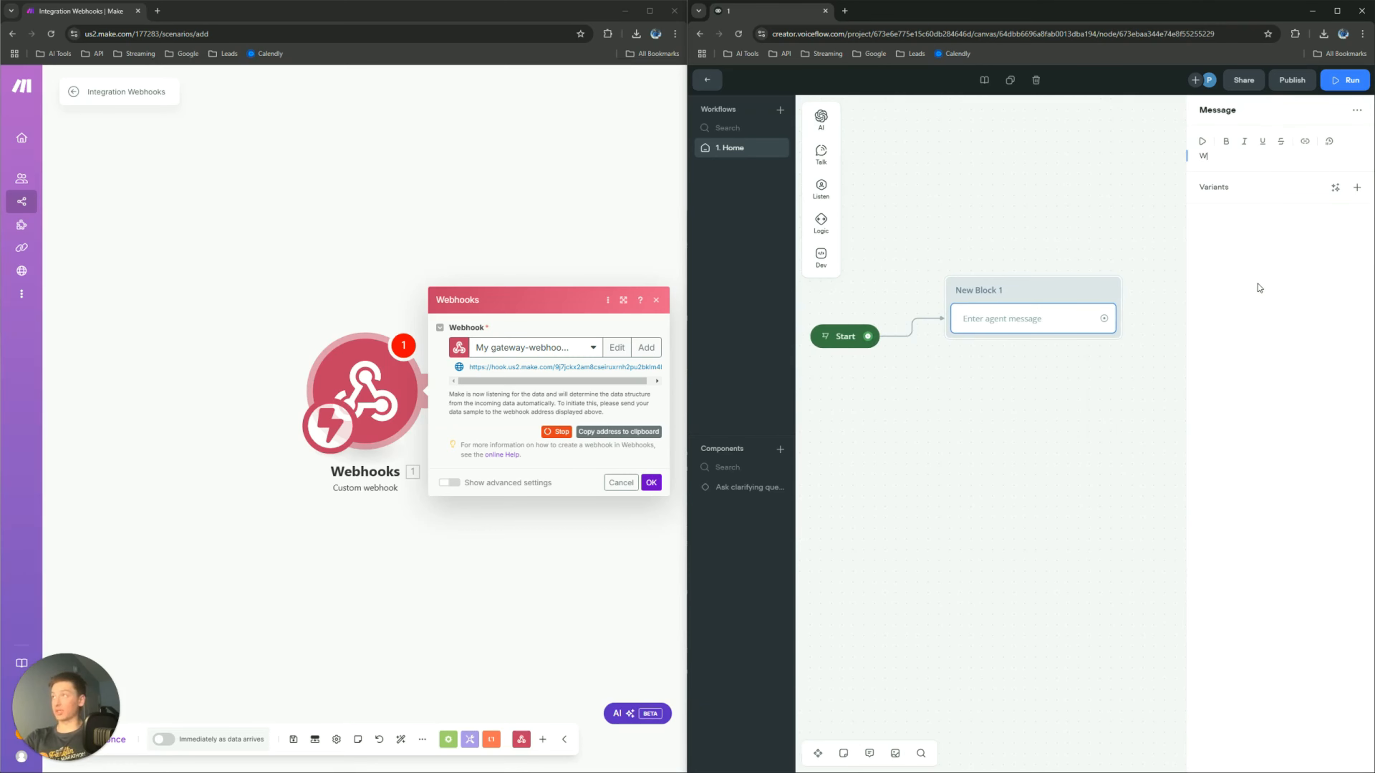
pyautogui.write('ould you like to book')
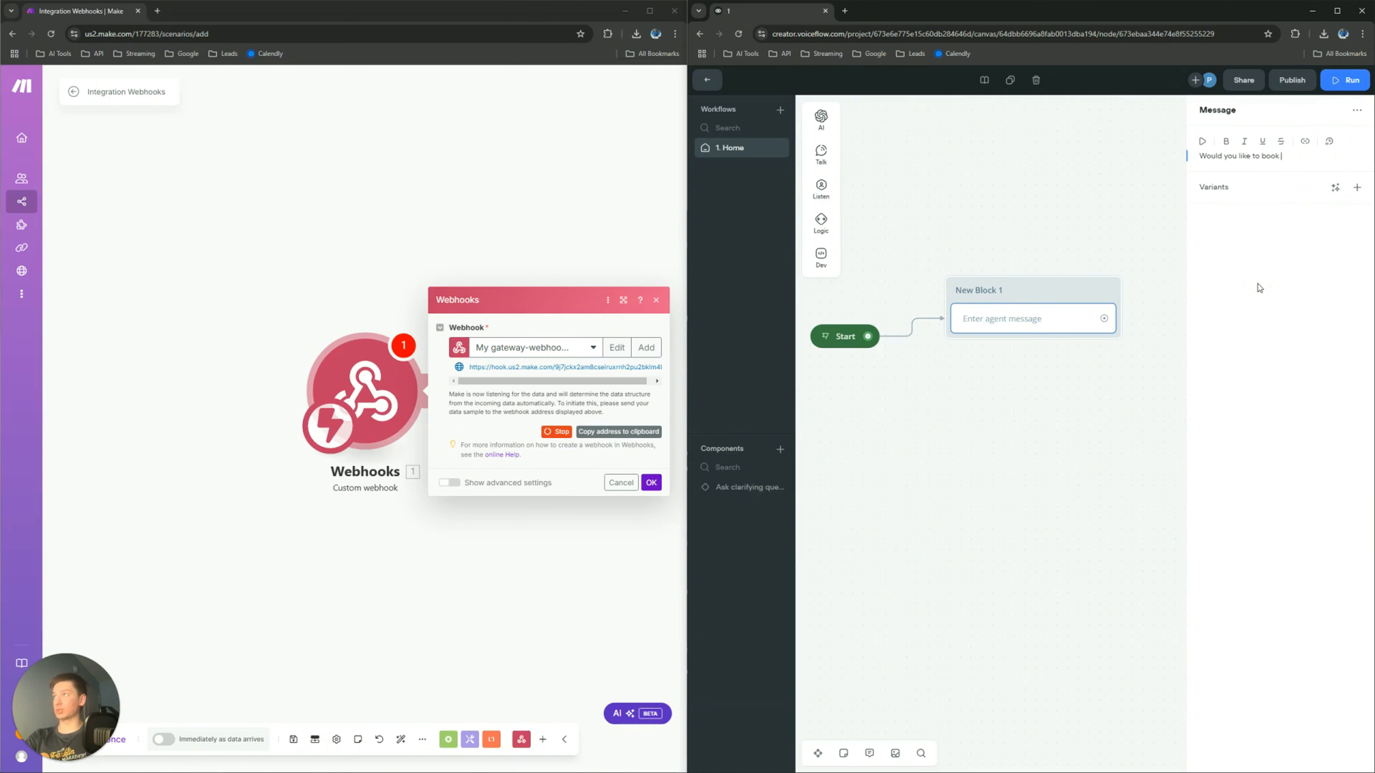
pyautogui.write('a zoom?')
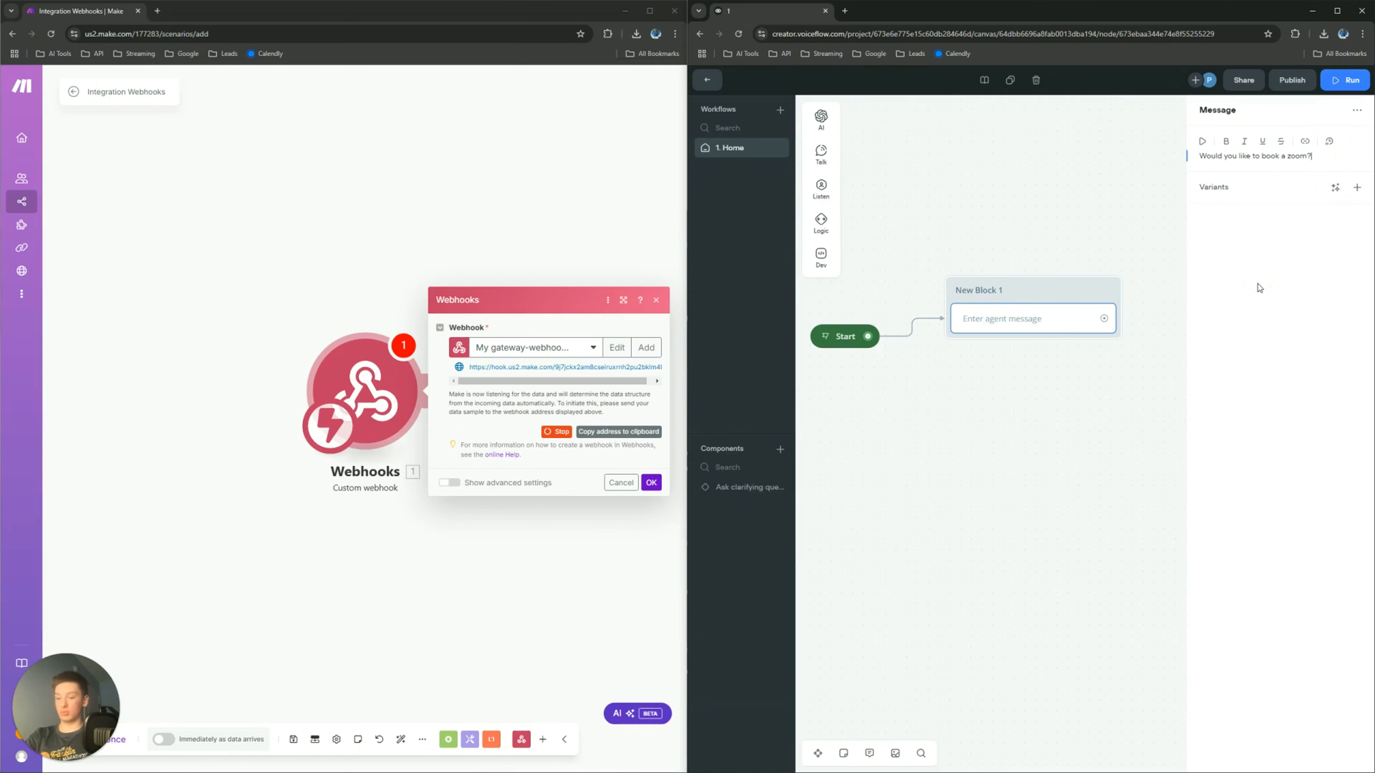
# Step: Add a Buttons step below the zoom message with two buttons labelled "Yes" and "No"
pyautogui.click(819, 196)
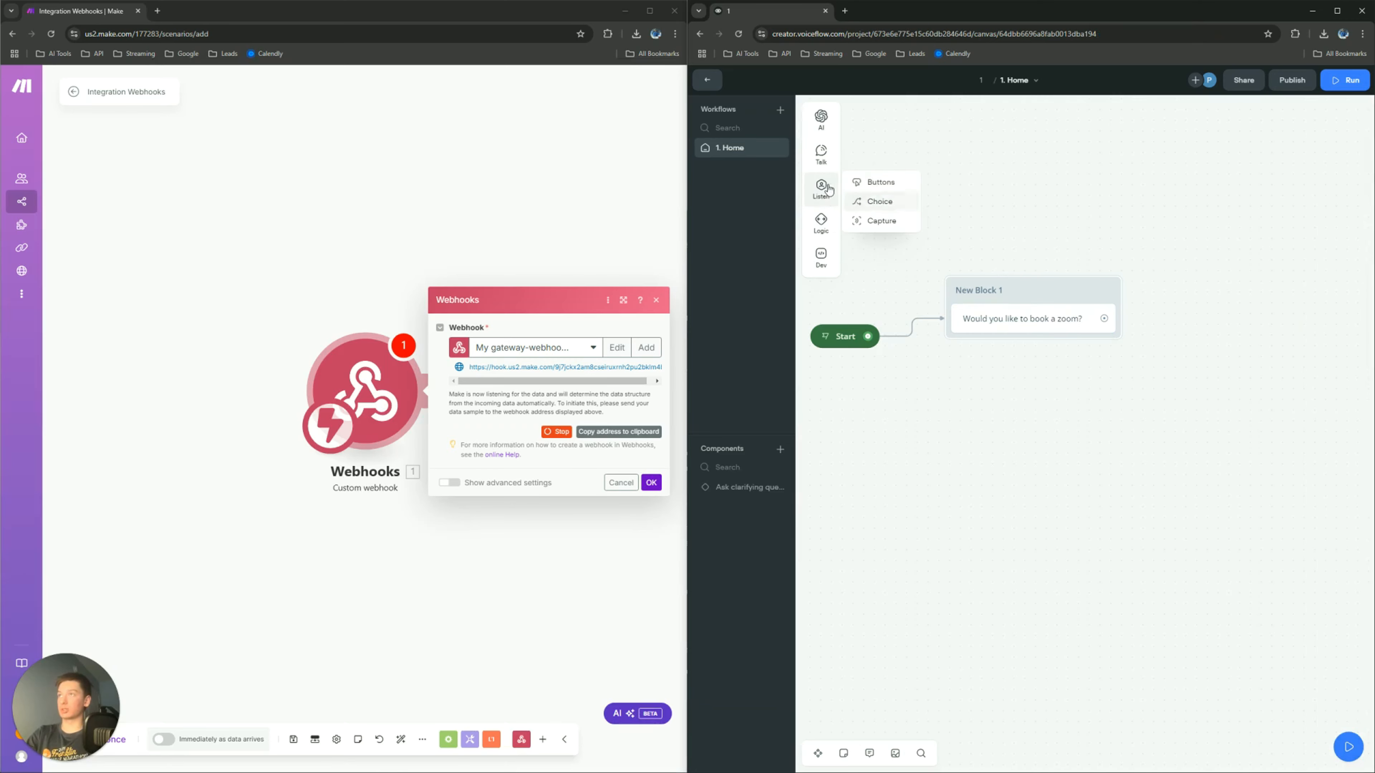
pyautogui.moveTo(877, 183); pyautogui.dragTo(1029, 351)
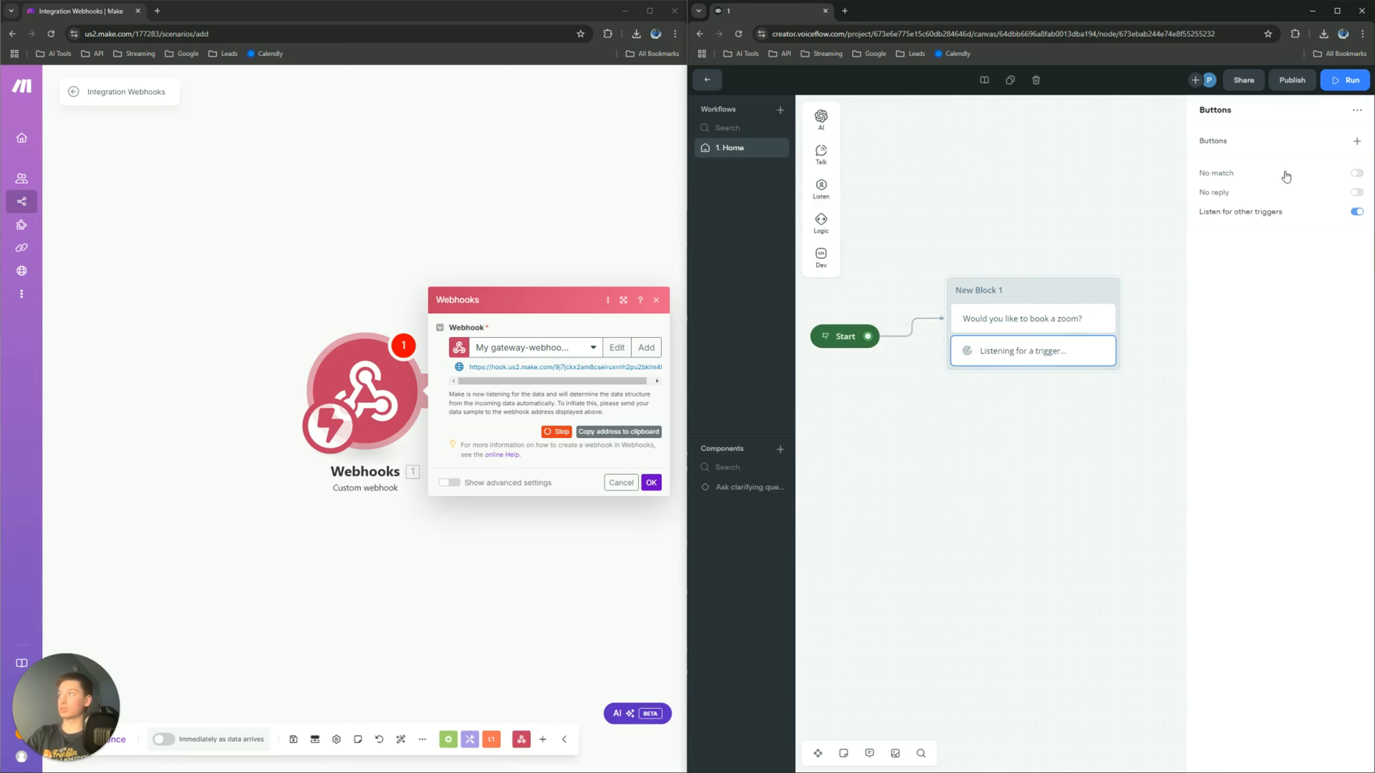
pyautogui.click(1357, 141)
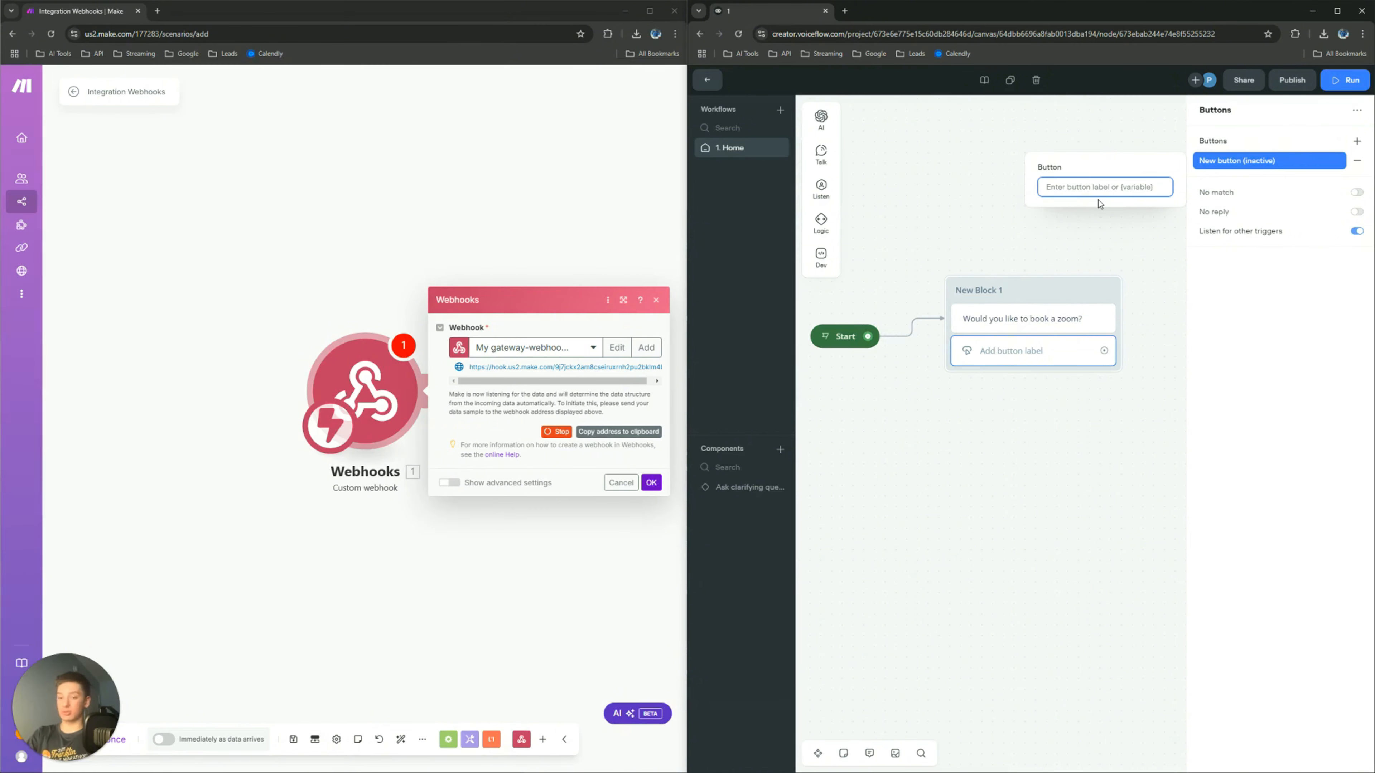
pyautogui.write('Yes')
pyautogui.click(1312, 381)
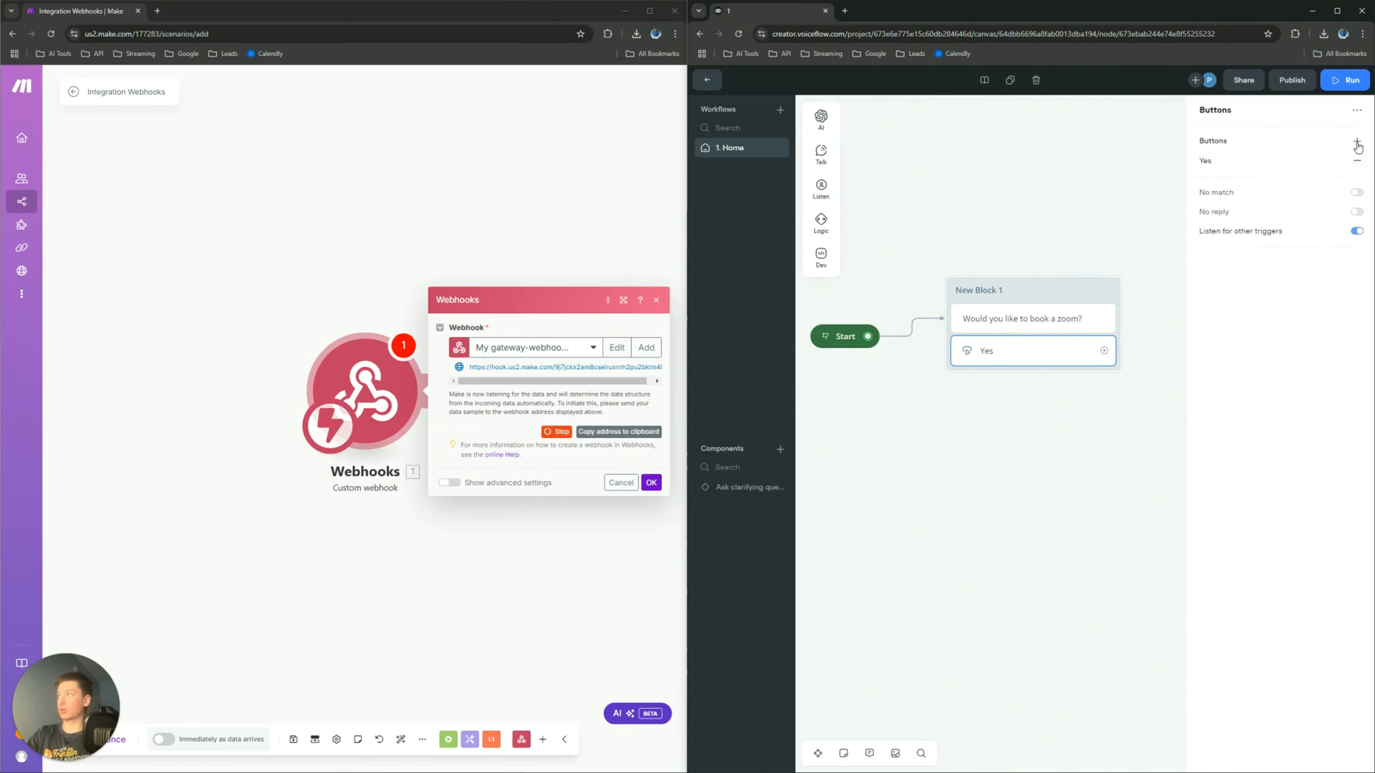
pyautogui.click(1357, 141)
pyautogui.write('No')
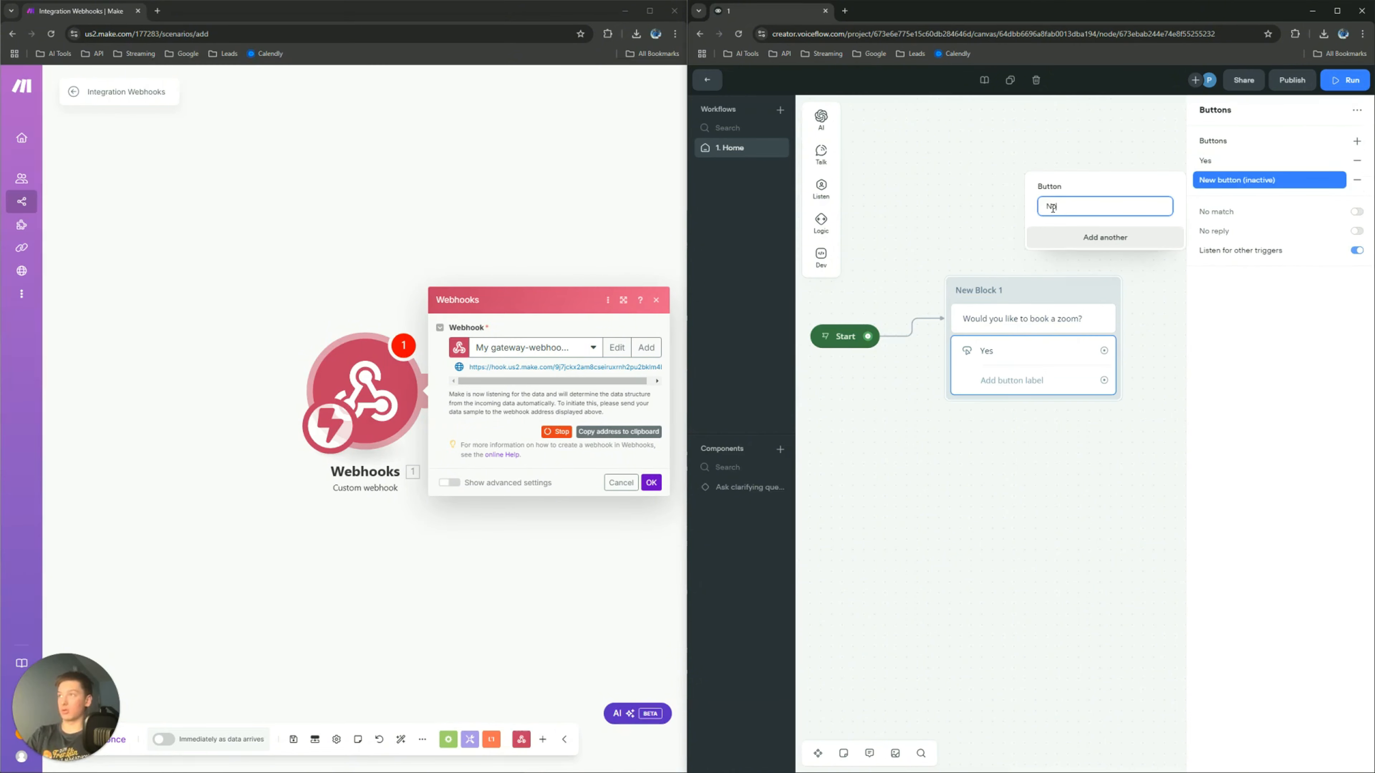
pyautogui.click(1289, 430)
# Step: Connect the No button to a new Message block reading "Ok cool, have a nice day"
pyautogui.moveTo(1105, 382); pyautogui.dragTo(1052, 388)
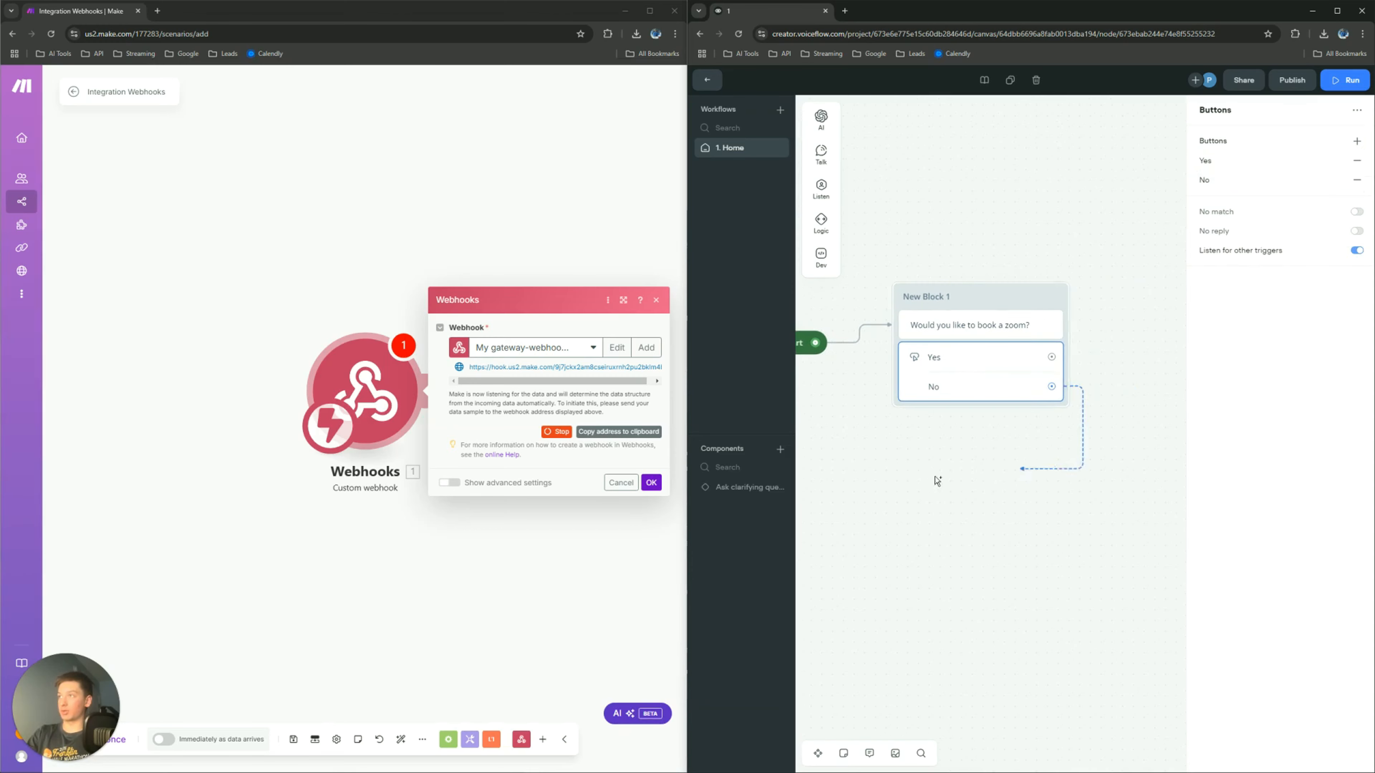
pyautogui.moveTo(937, 480); pyautogui.dragTo(1009, 464)
pyautogui.moveTo(1055, 500)
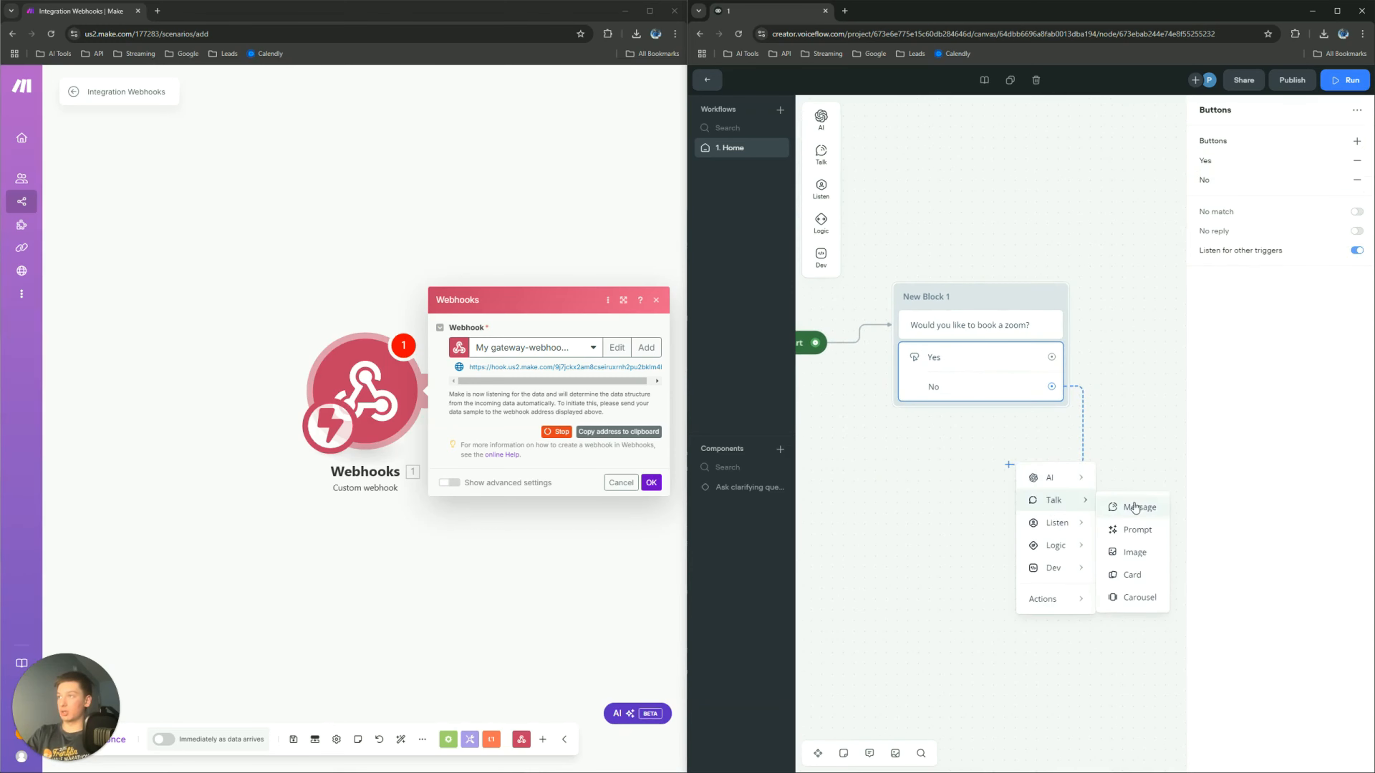
pyautogui.click(1135, 507)
pyautogui.write('ave a nice')
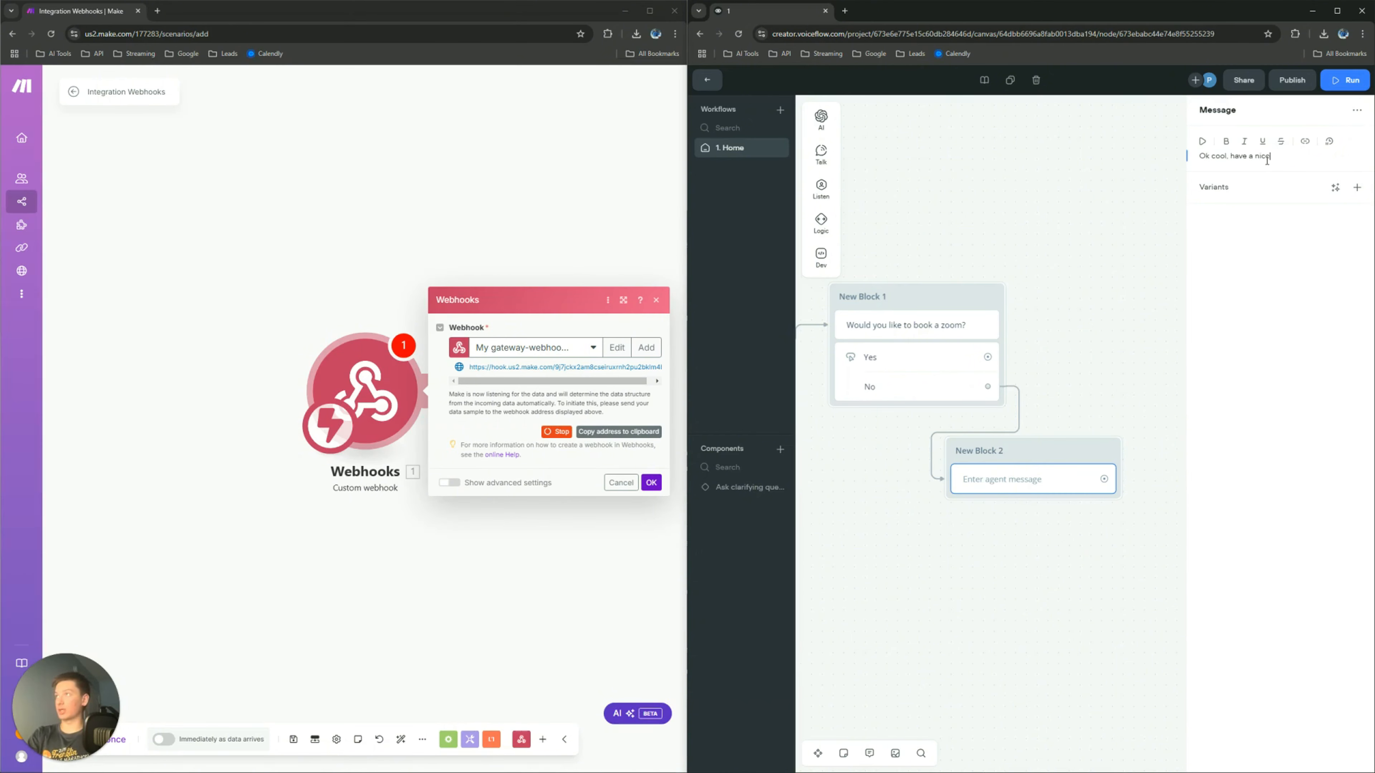
pyautogui.write('k cool, have a nice day')
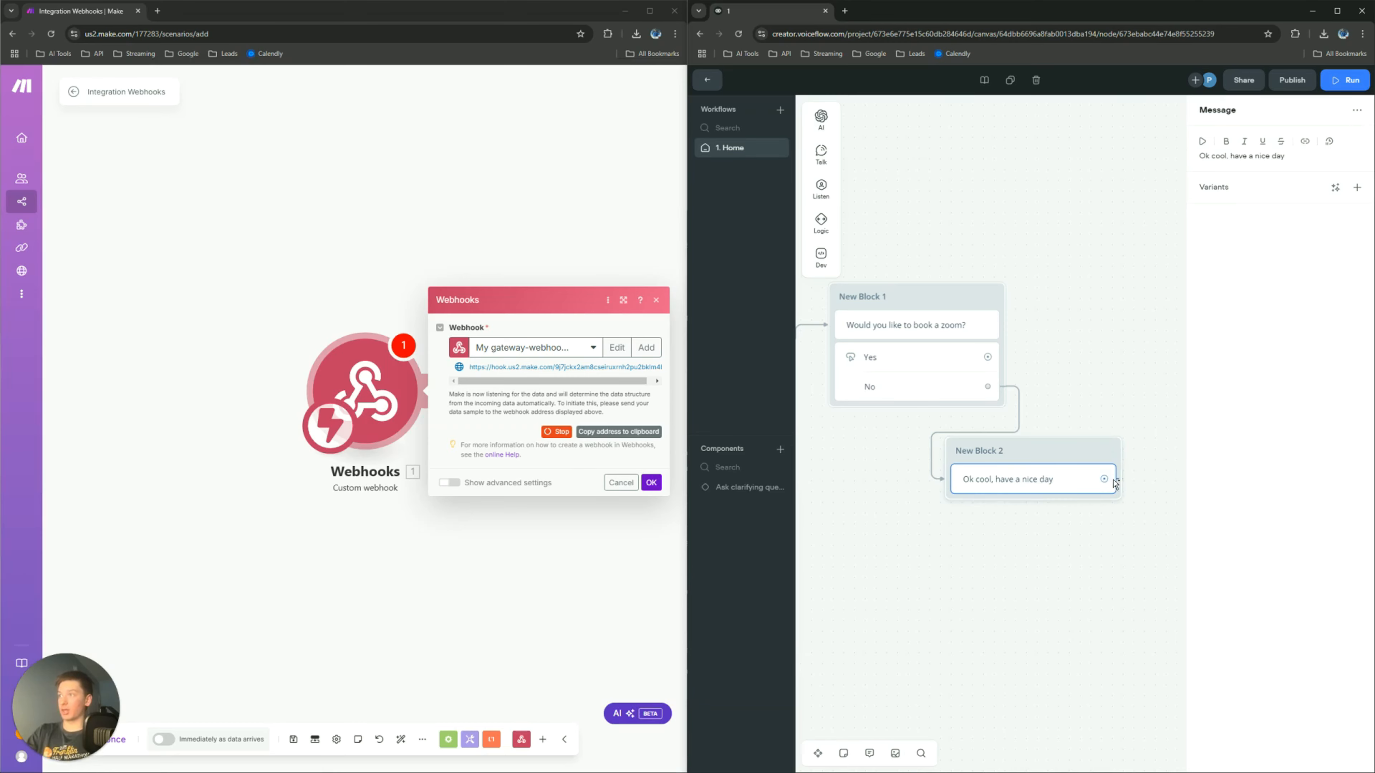
# Step: Attach an End action to the "Ok cool, have a nice day" message
pyautogui.moveTo(1104, 479); pyautogui.dragTo(1063, 469)
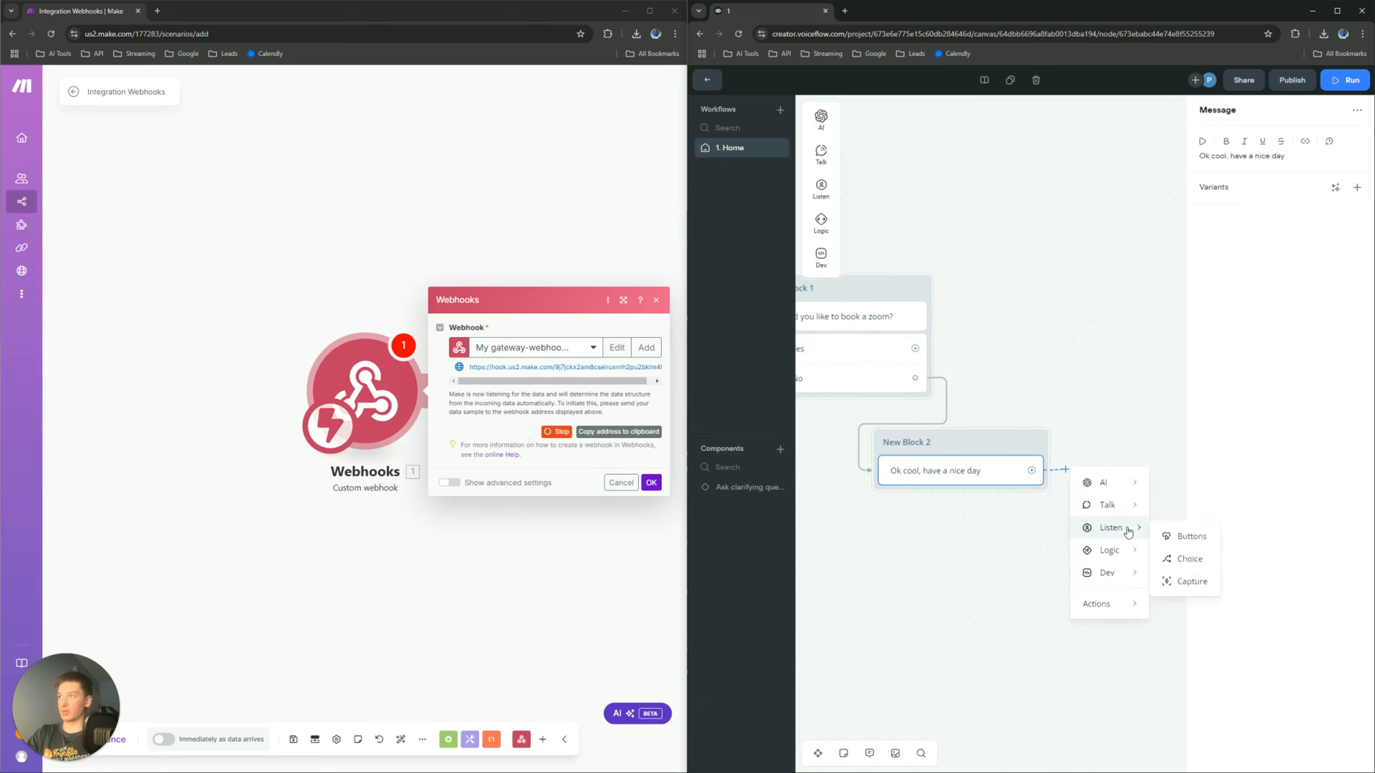
pyautogui.moveTo(1115, 612)
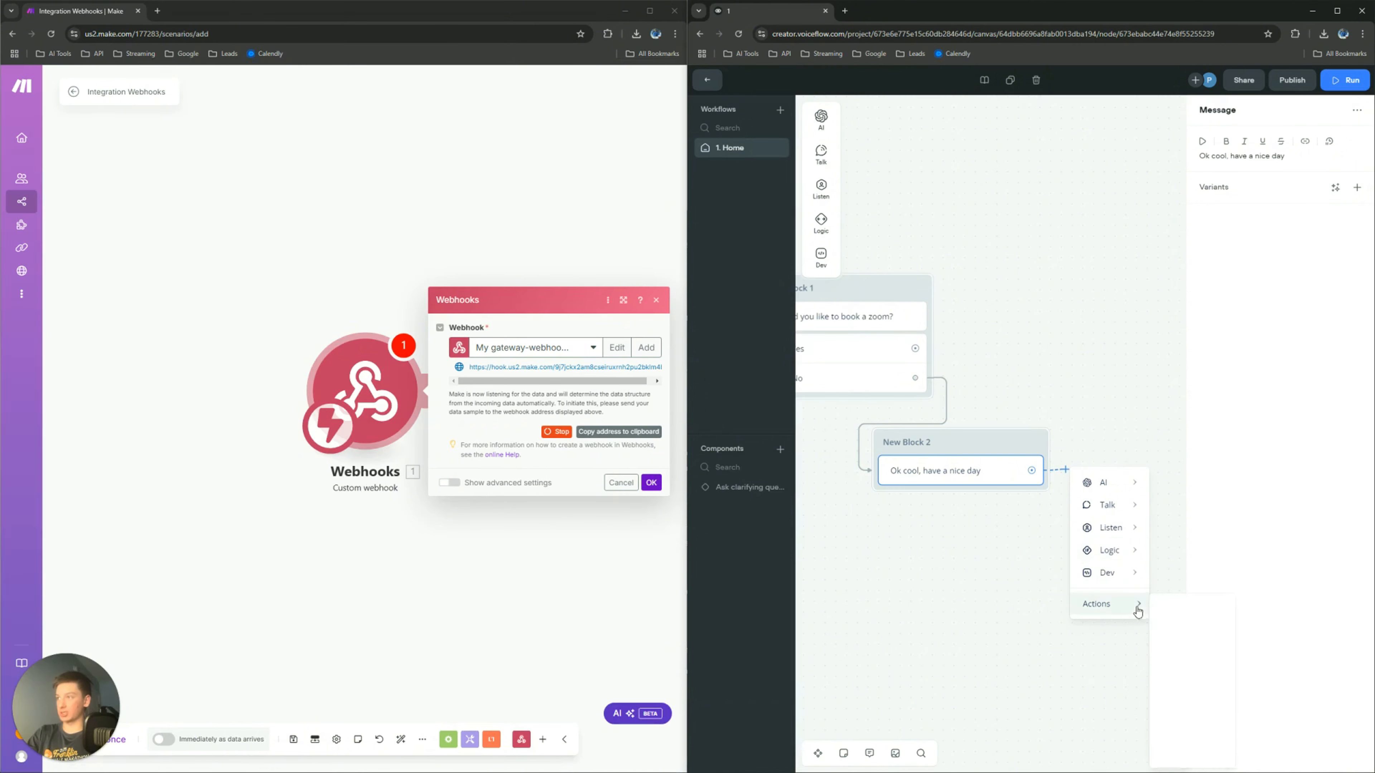
pyautogui.click(1184, 655)
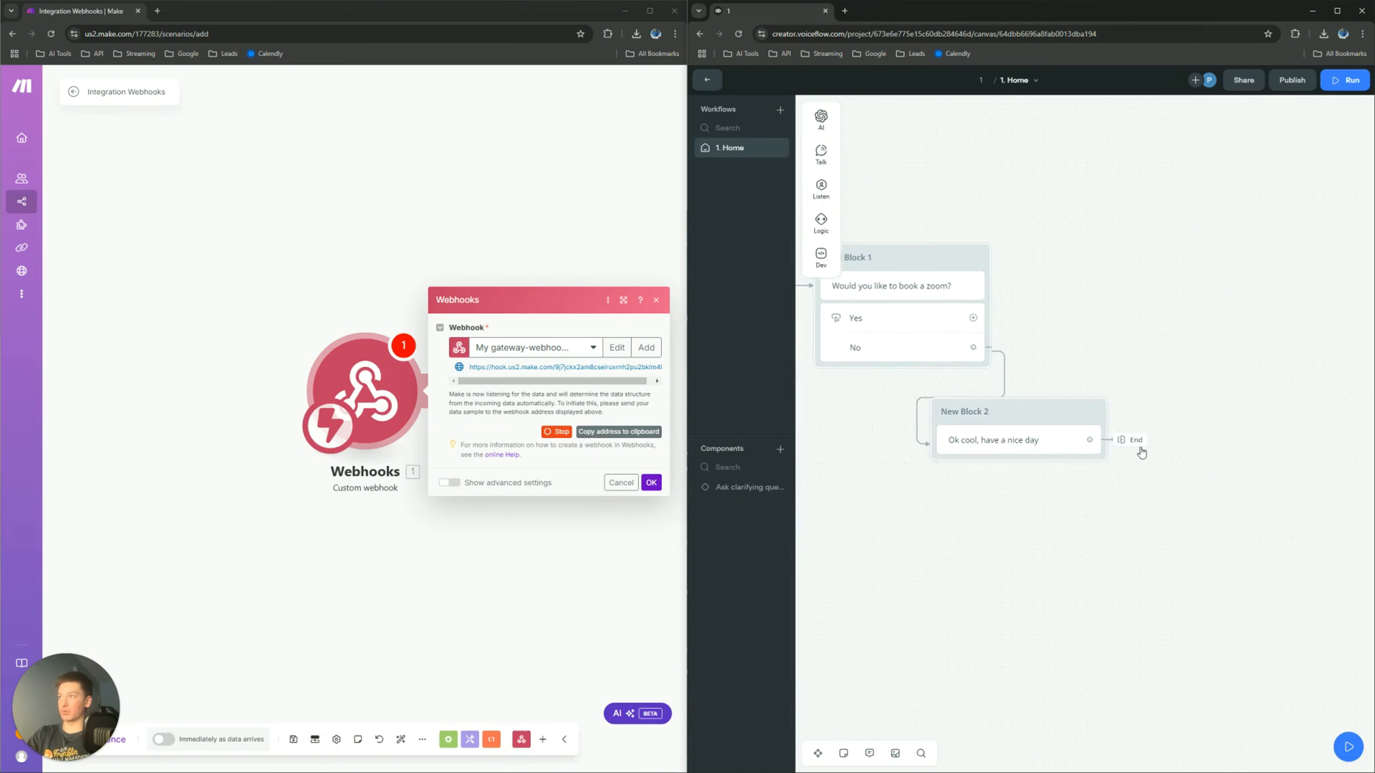
# Step: Connect the Yes button to a new API block and set its request method to POST
pyautogui.moveTo(973, 318); pyautogui.dragTo(1103, 285)
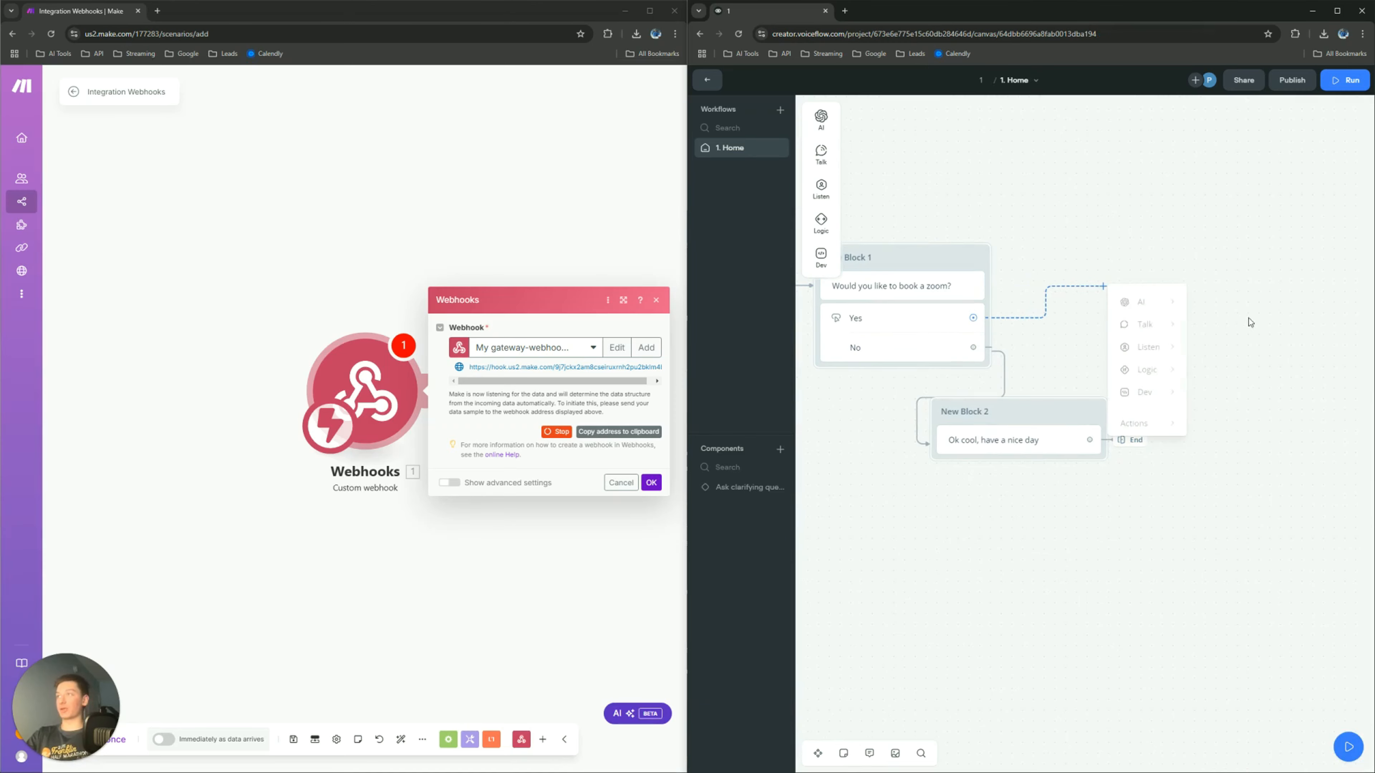
pyautogui.moveTo(1155, 328)
pyautogui.moveTo(1169, 390)
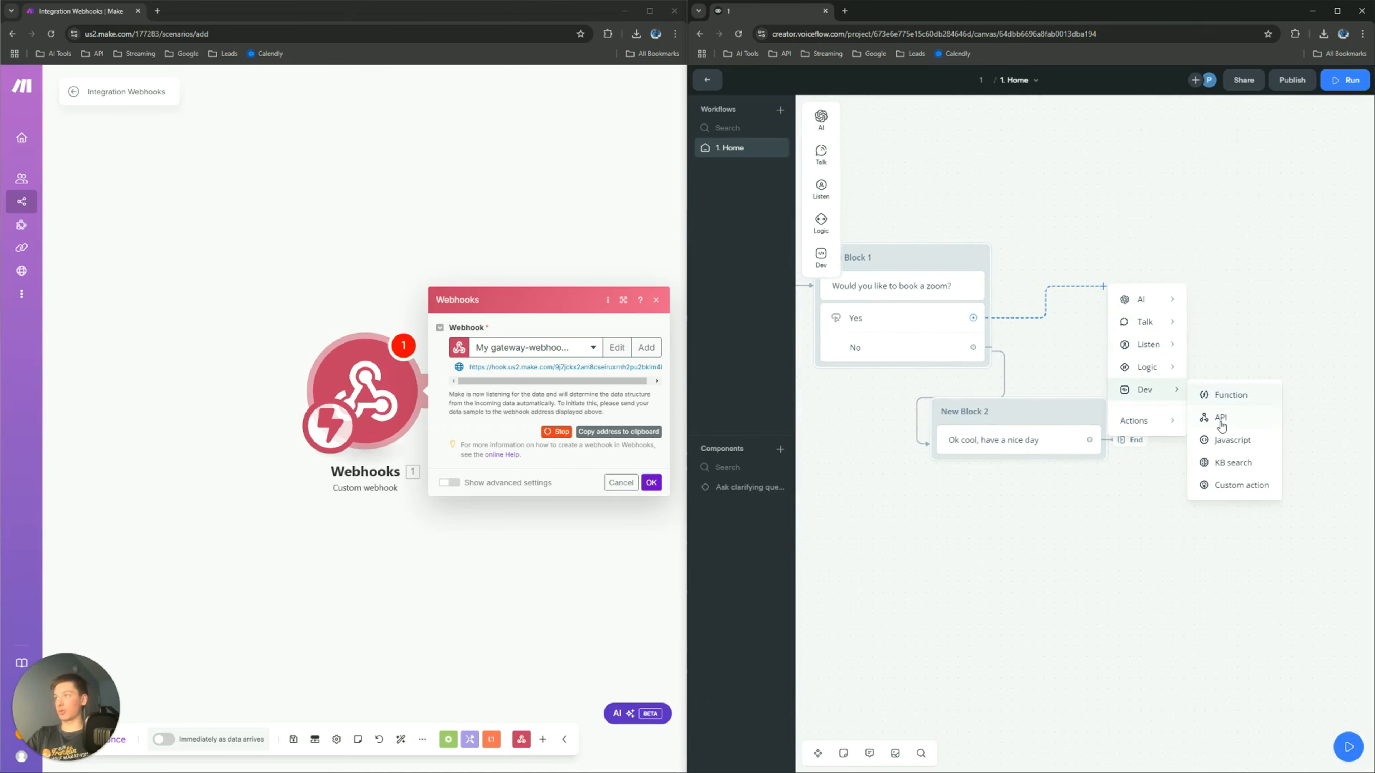
pyautogui.click(1223, 418)
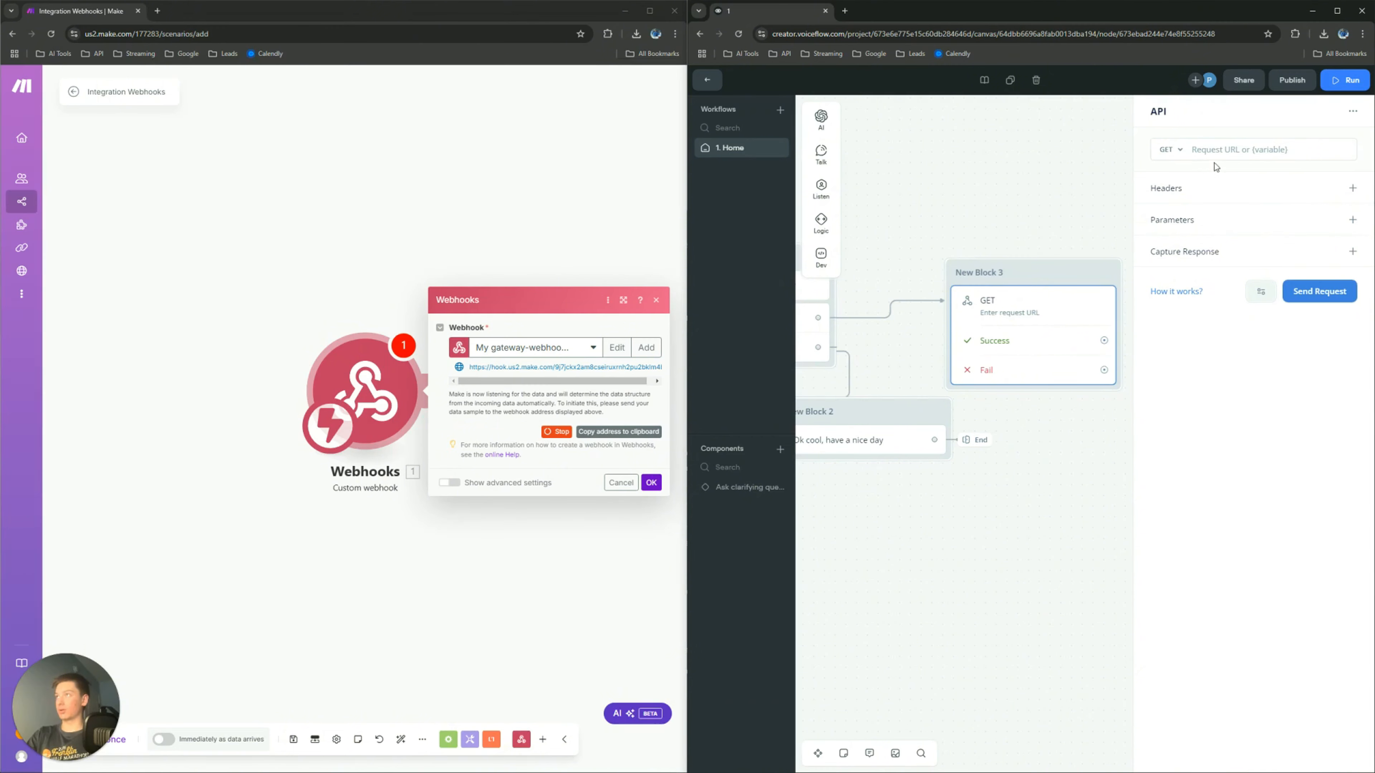
pyautogui.click(1170, 152)
pyautogui.click(1192, 197)
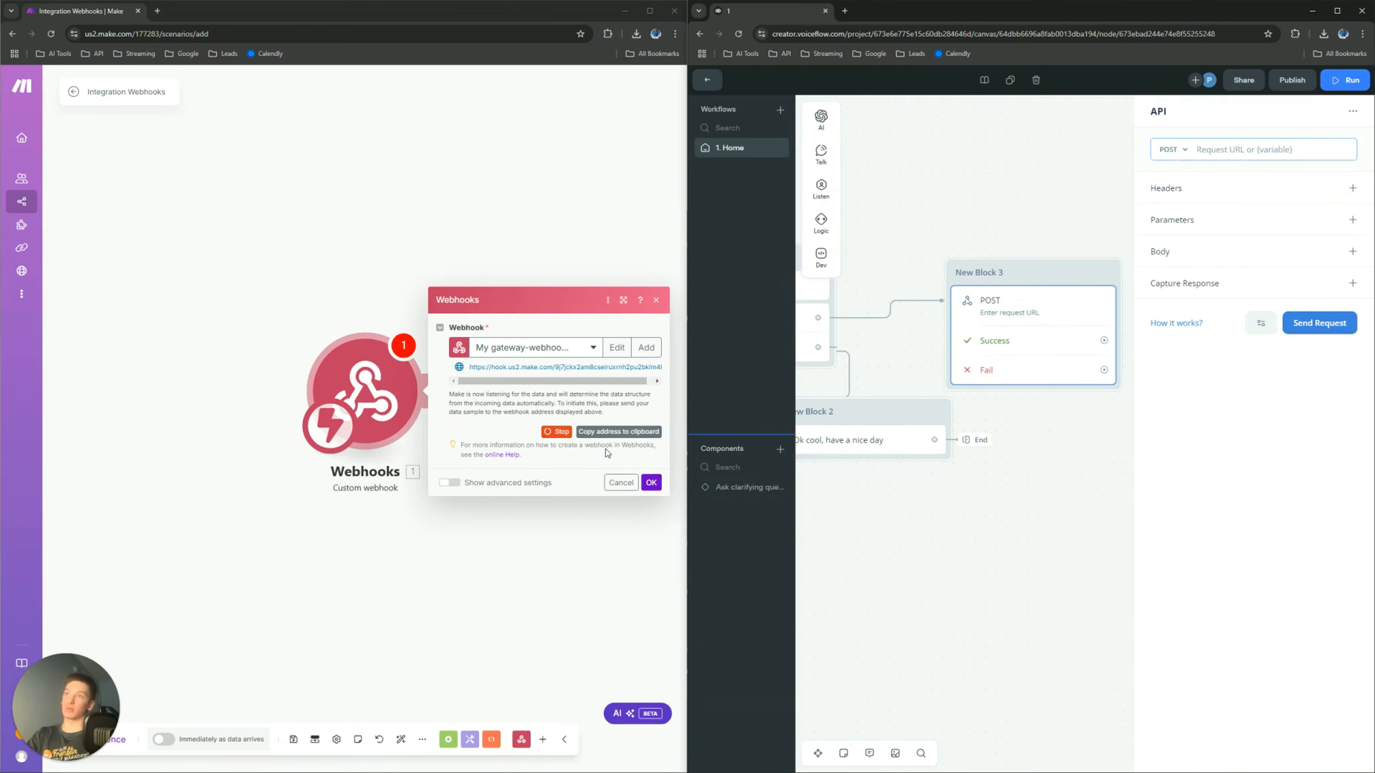
# Step: Copy the webhook address in Make, confirm the webhook settings, and paste the address as the POST request's URL in Voiceflow
pyautogui.click(624, 429)
pyautogui.click(652, 482)
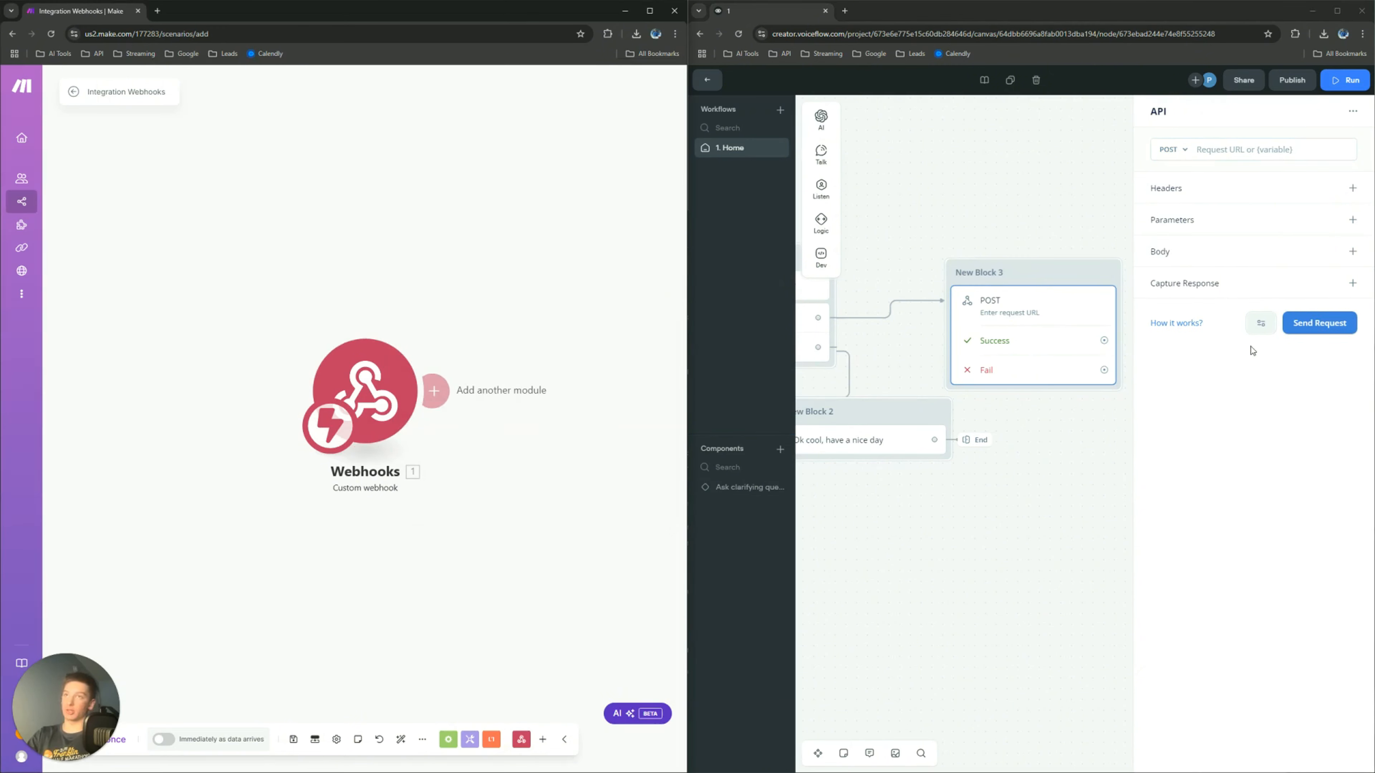
pyautogui.rightClick(1240, 148)
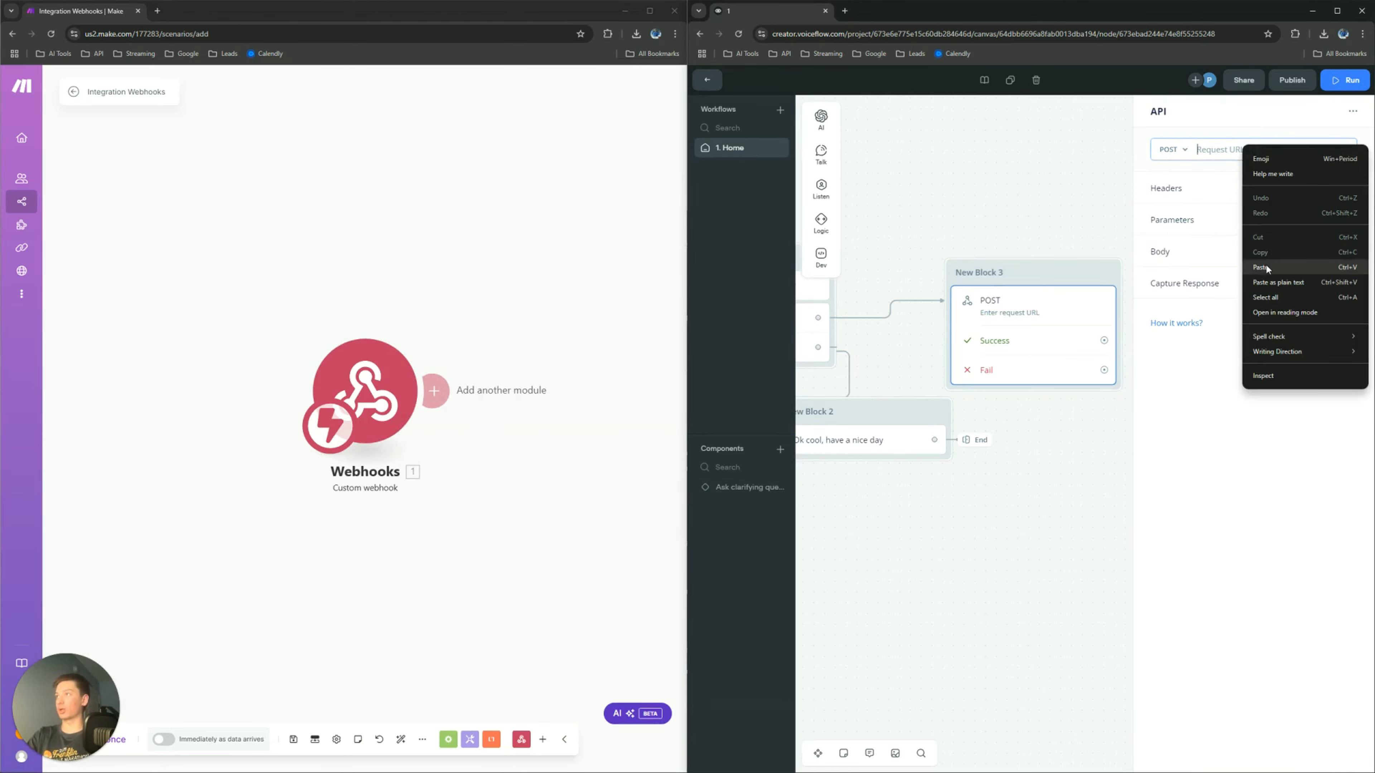
pyautogui.click(1278, 267)
# Step: Add a header to the POST request with the key content-type and the value application/json
pyautogui.click(1352, 200)
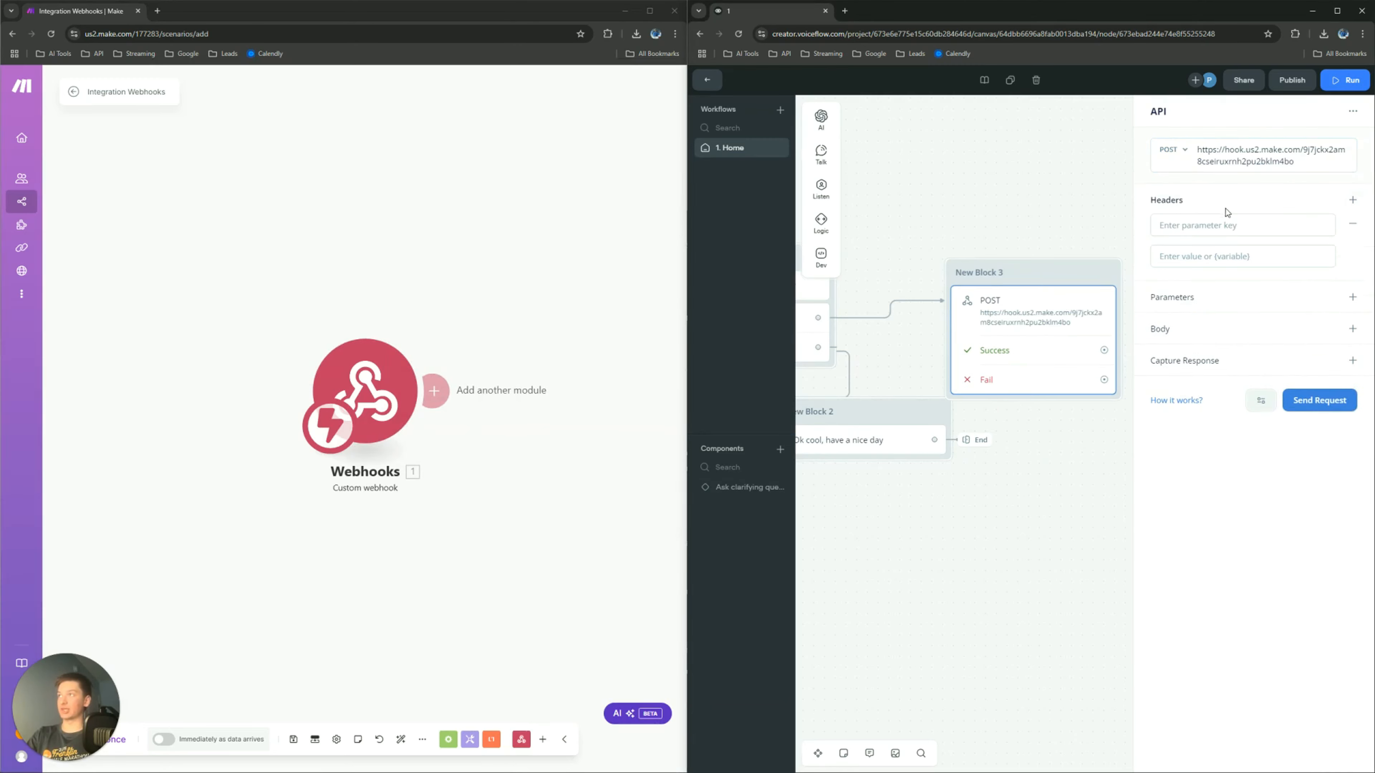
pyautogui.write('content-type')
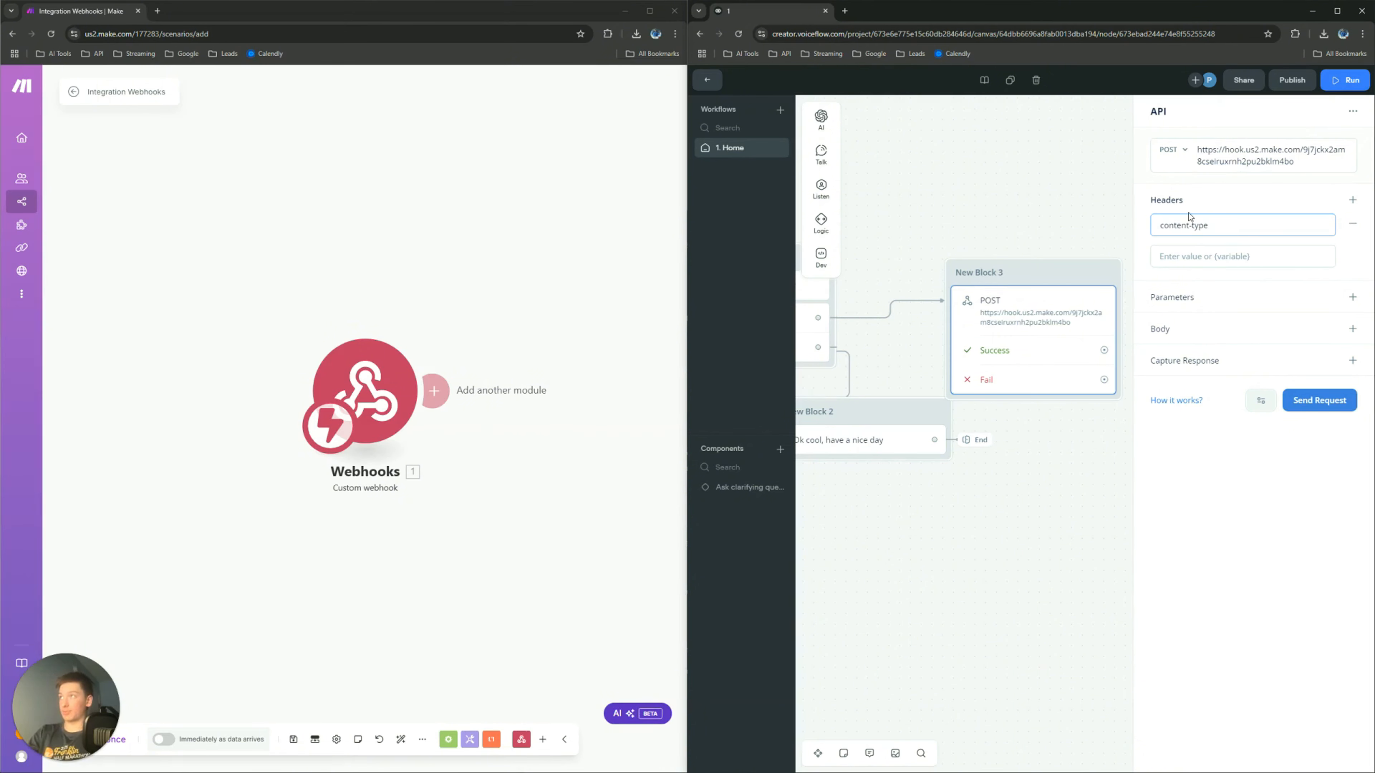
pyautogui.click(1206, 253)
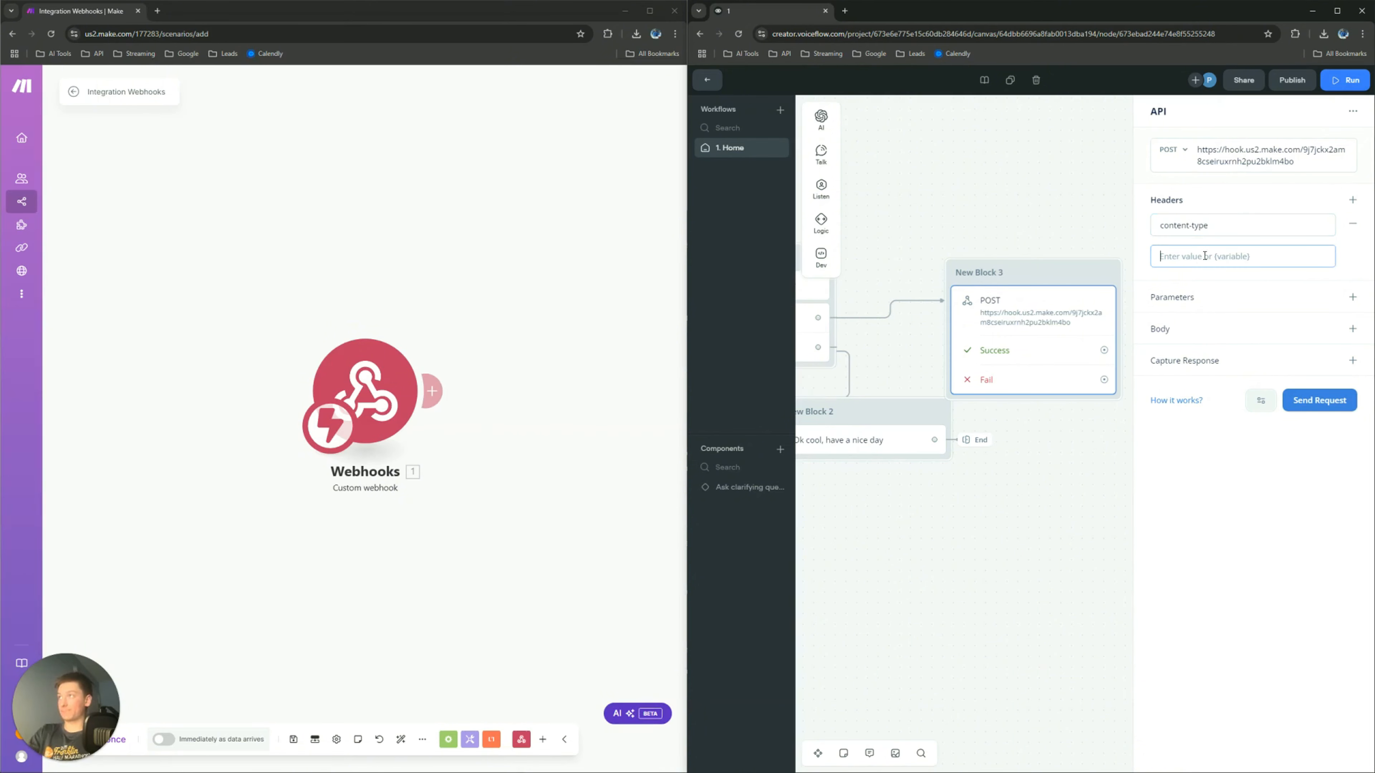
pyautogui.write('j')
pyautogui.press('BackSpace')
pyautogui.write('ap')
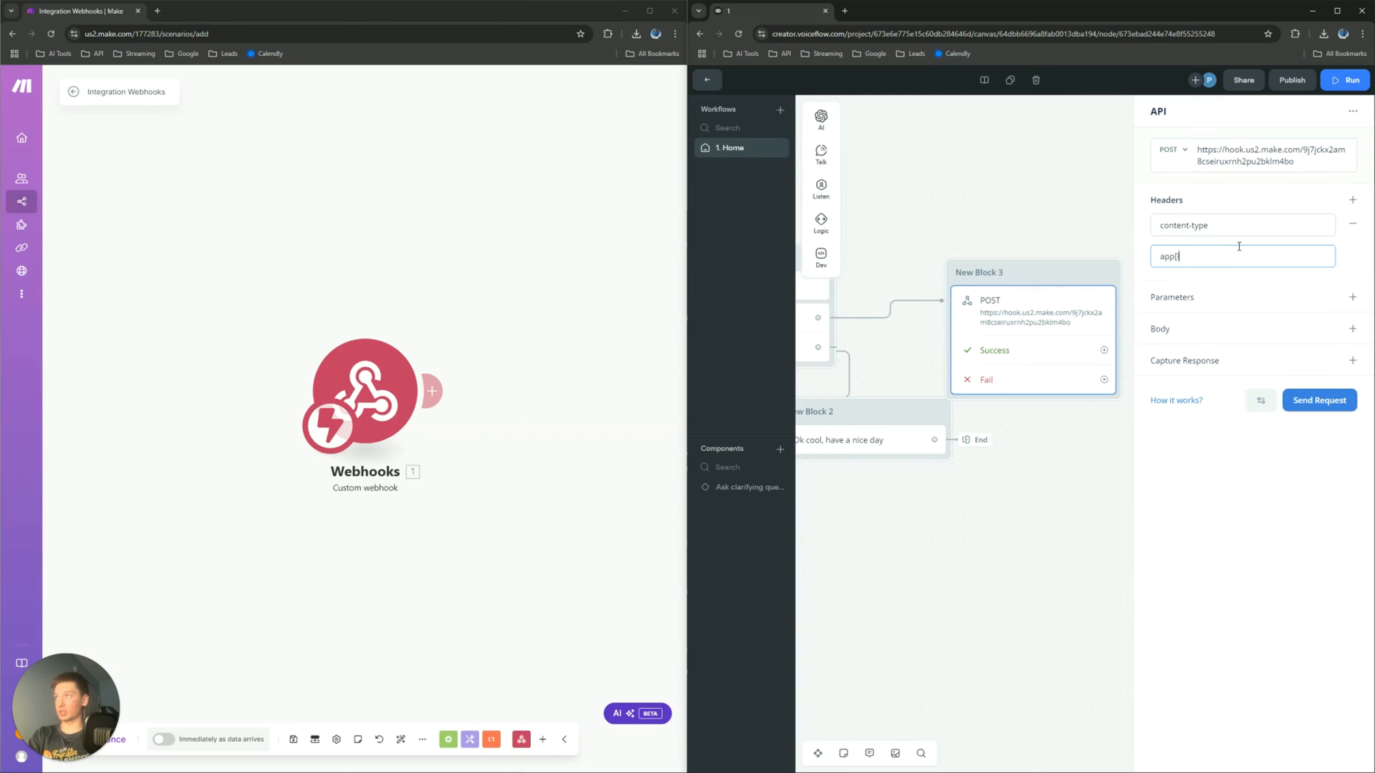
pyautogui.write('plication/json')
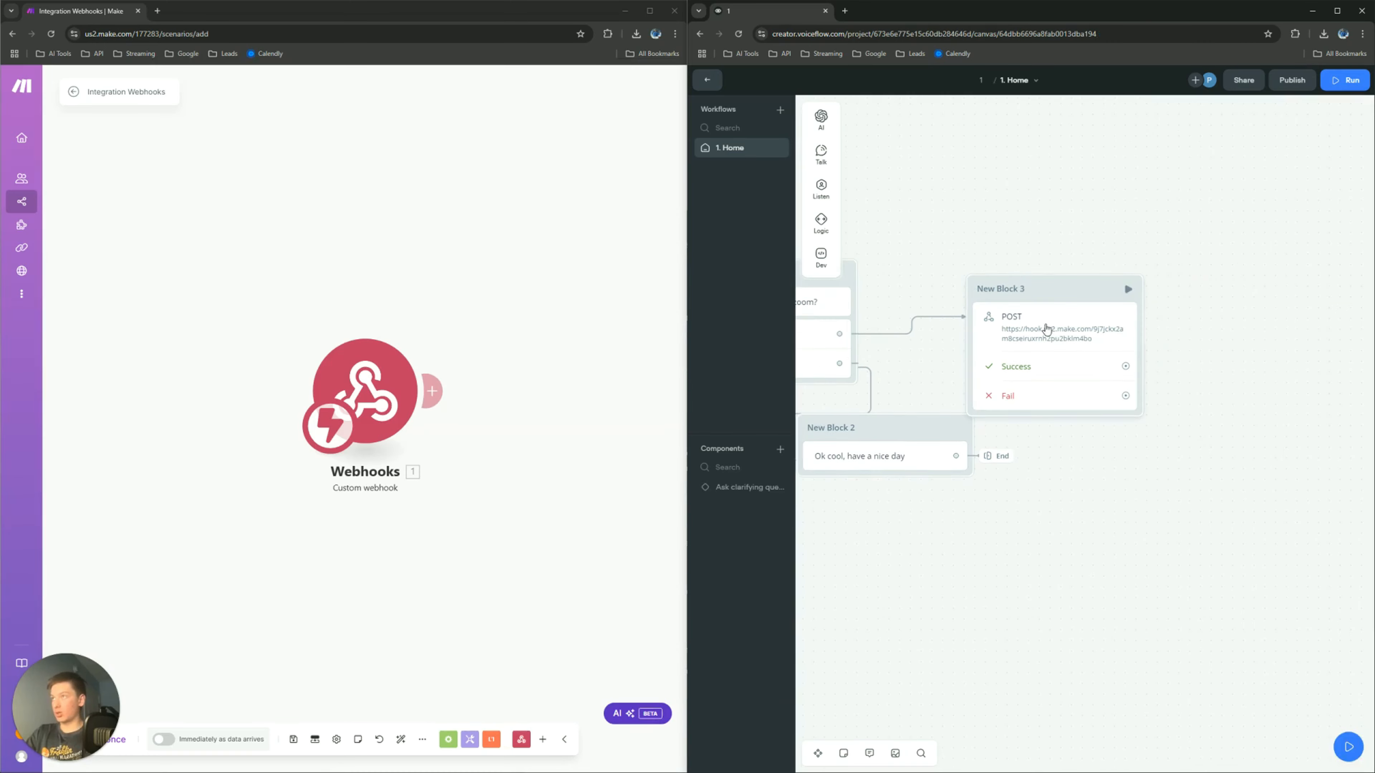
# Step: Add a form-data body entry to the POST request with the key trigger and the variable last_utterance as its value
pyautogui.click(1046, 329)
pyautogui.click(1353, 329)
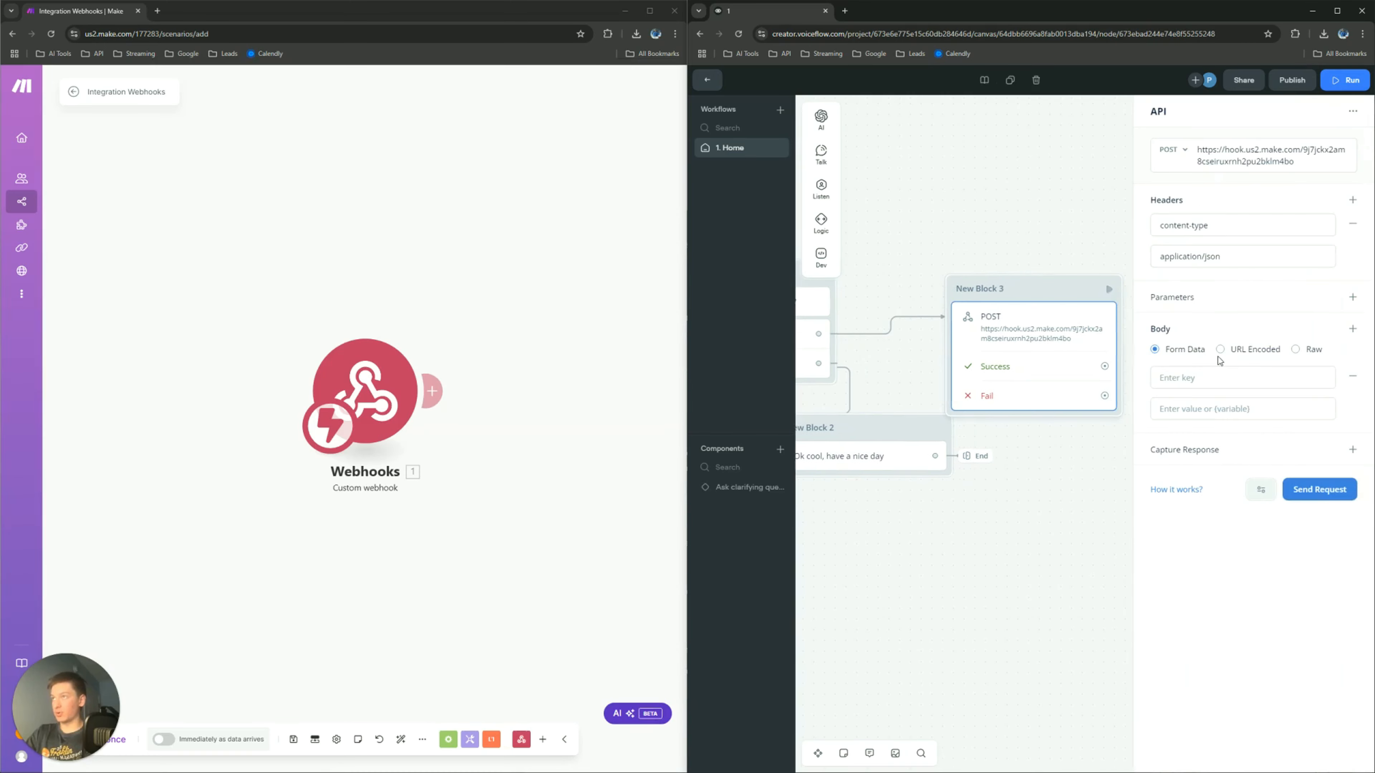
pyautogui.click(1226, 378)
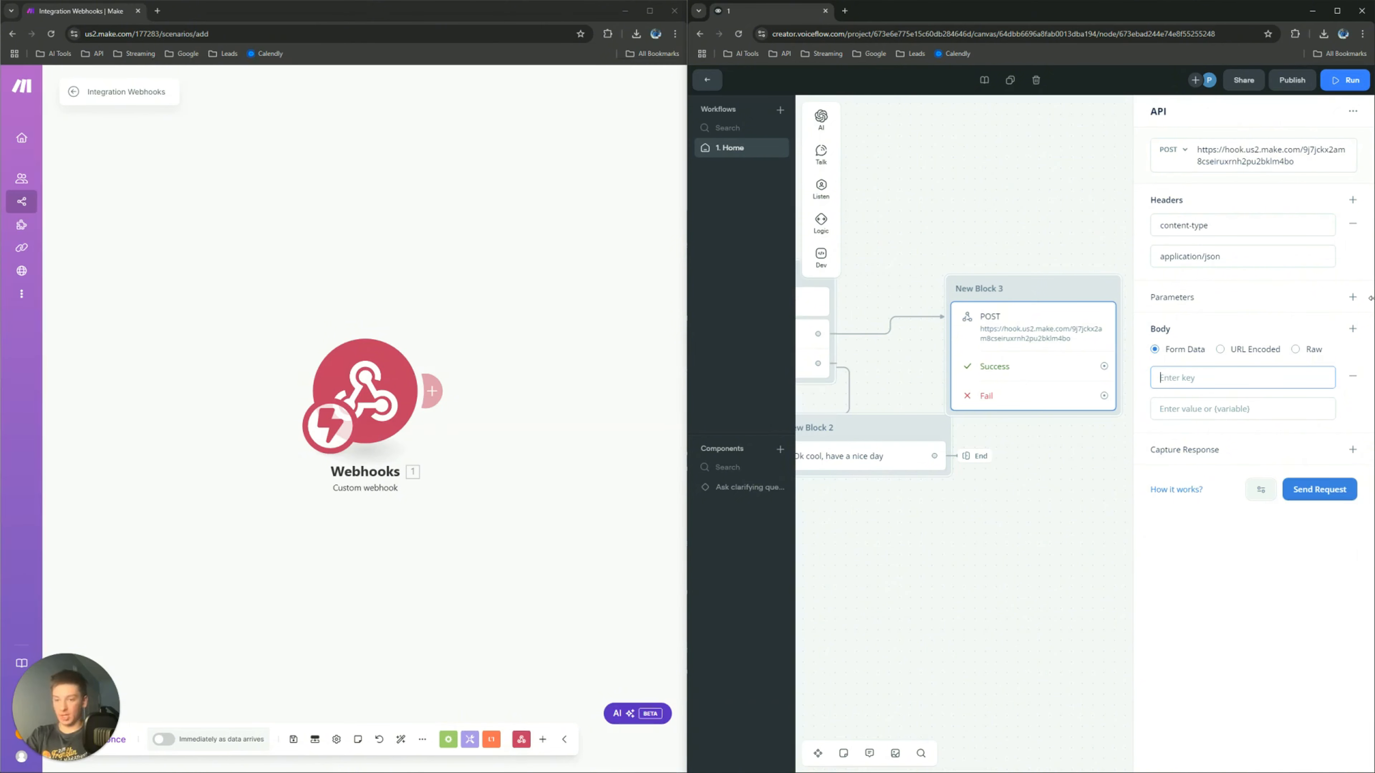
pyautogui.write('trigger')
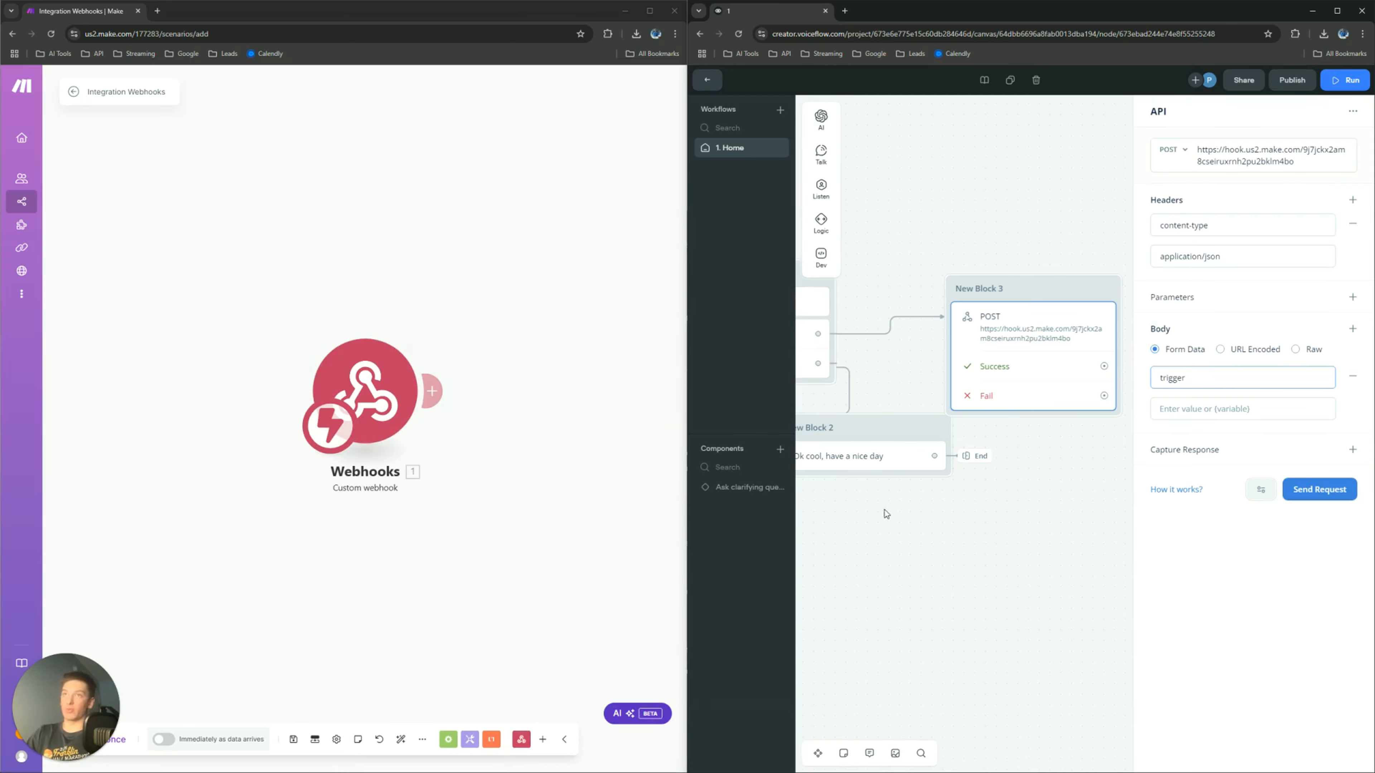
pyautogui.moveTo(1154, 378); pyautogui.dragTo(1115, 379)
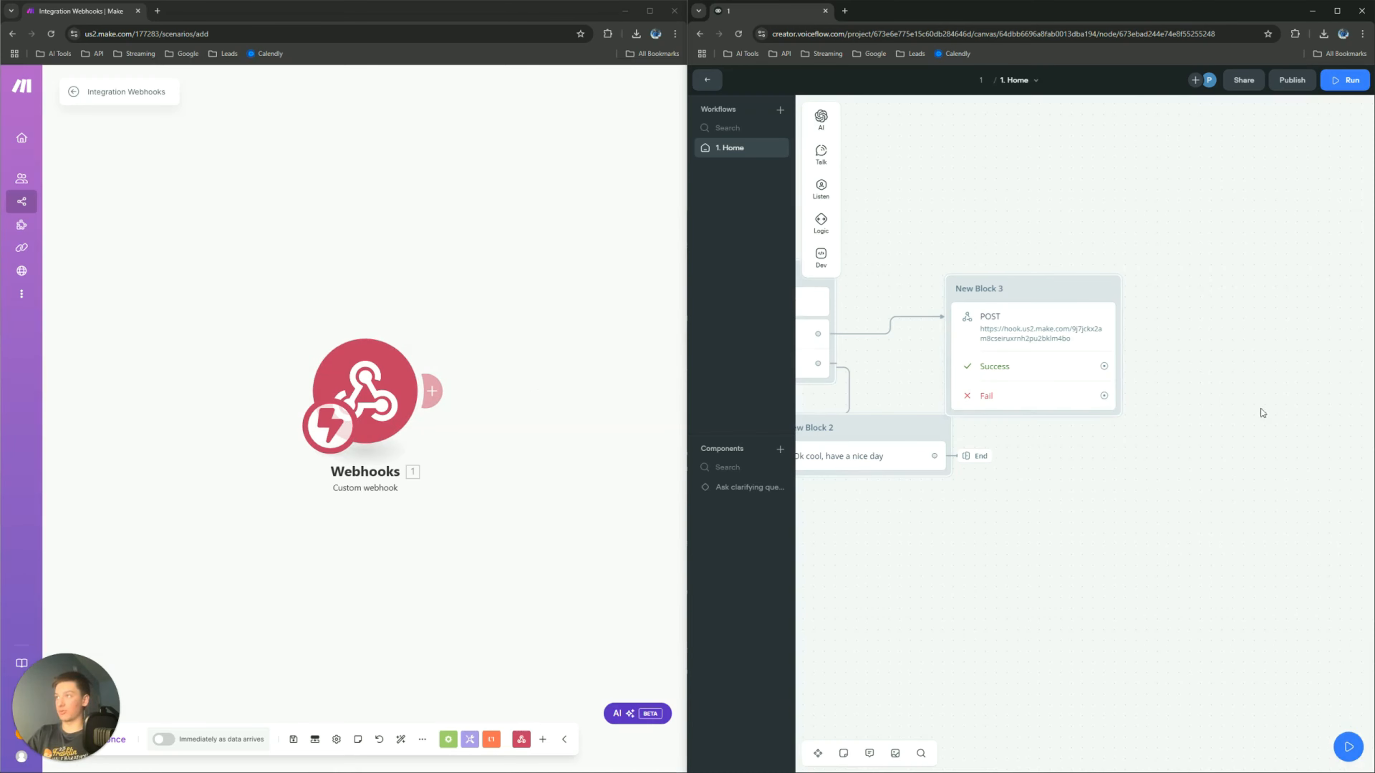
pyautogui.click(1016, 314)
pyautogui.click(1229, 409)
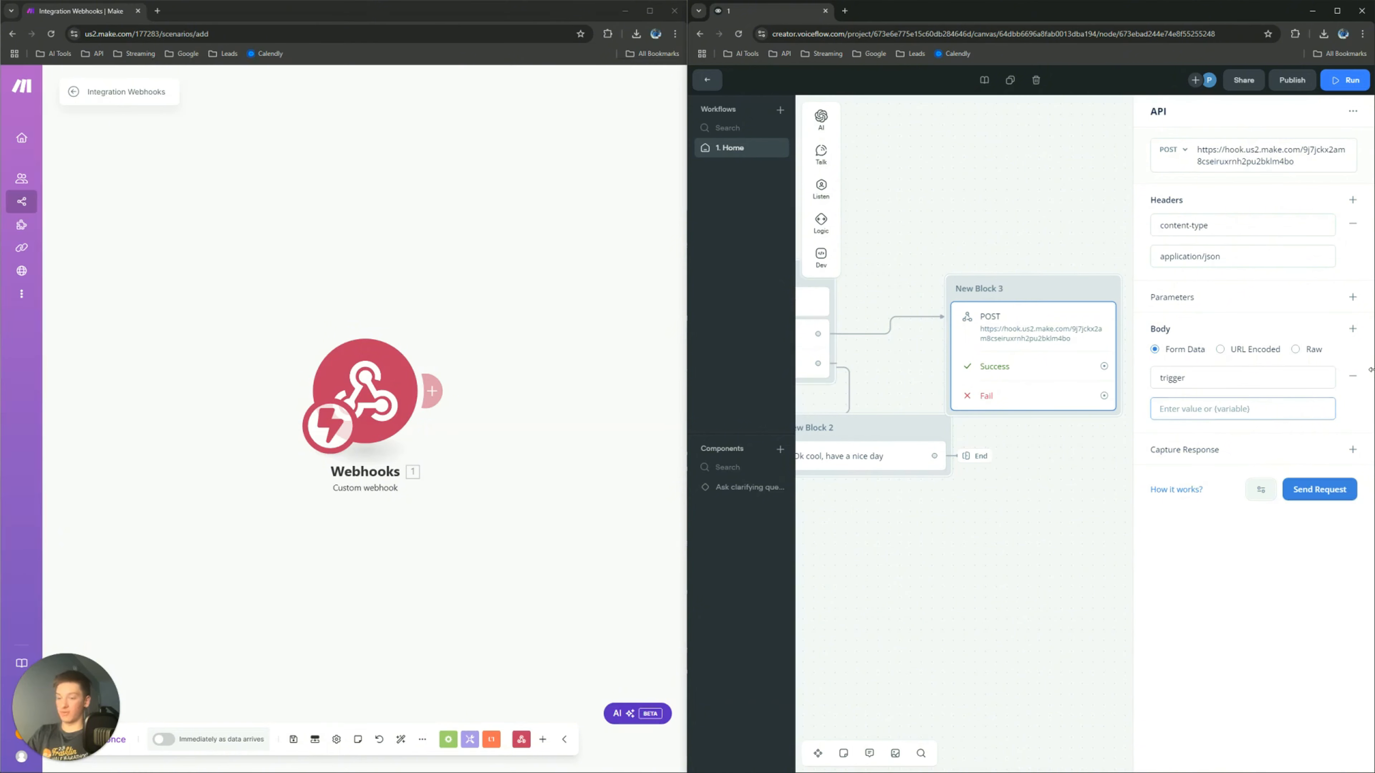
pyautogui.write('{')
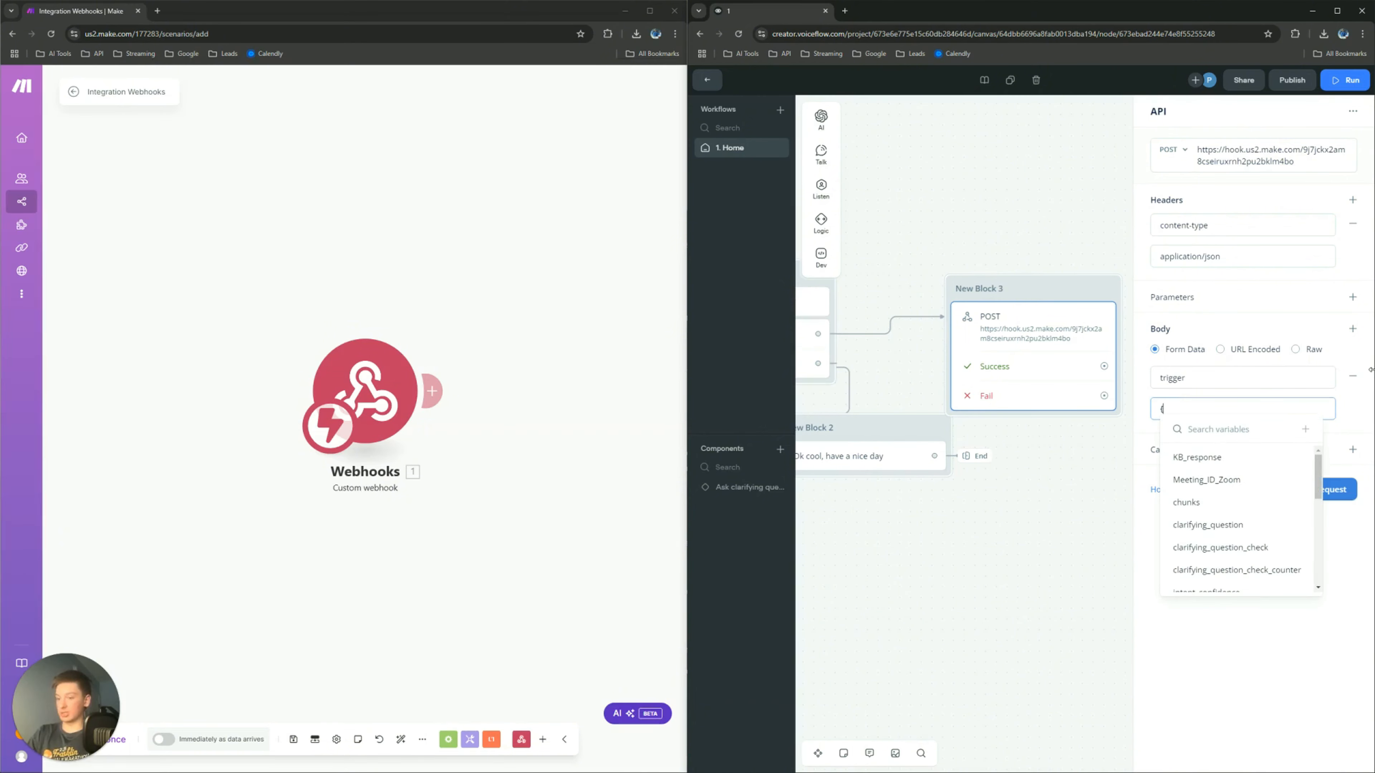
pyautogui.write('last')
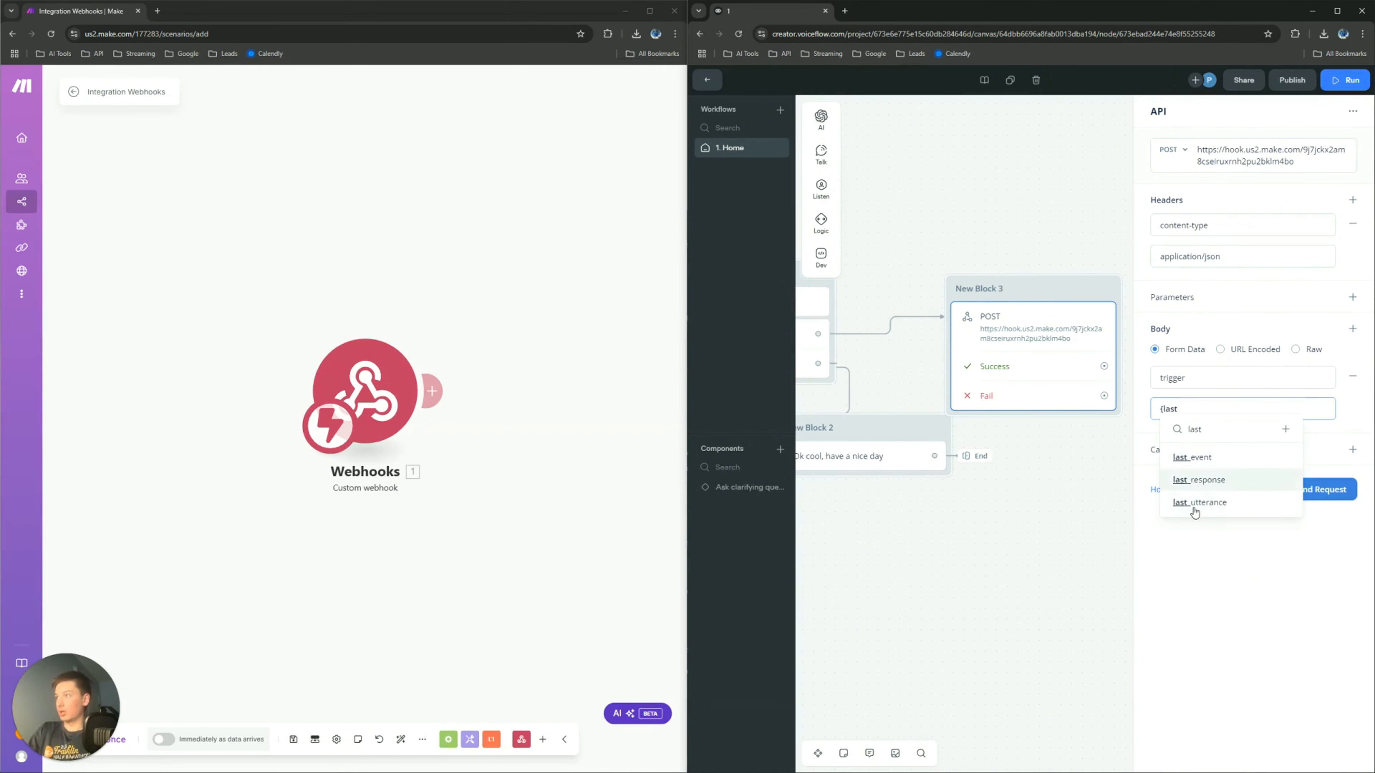
pyautogui.click(1200, 503)
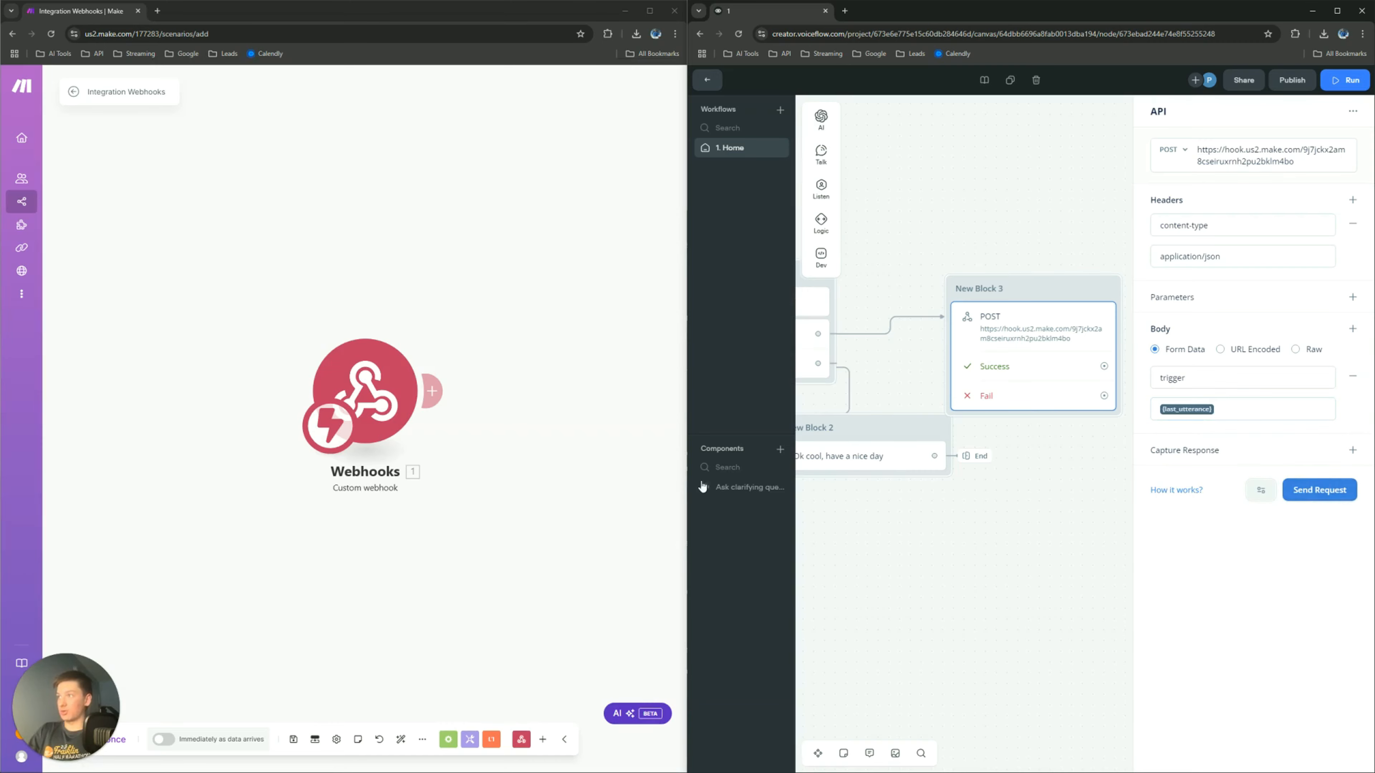
# Step: Run the Make scenario once, send a test request from Voiceflow with last_utterance set to test, and close the results
pyautogui.click(122, 746)
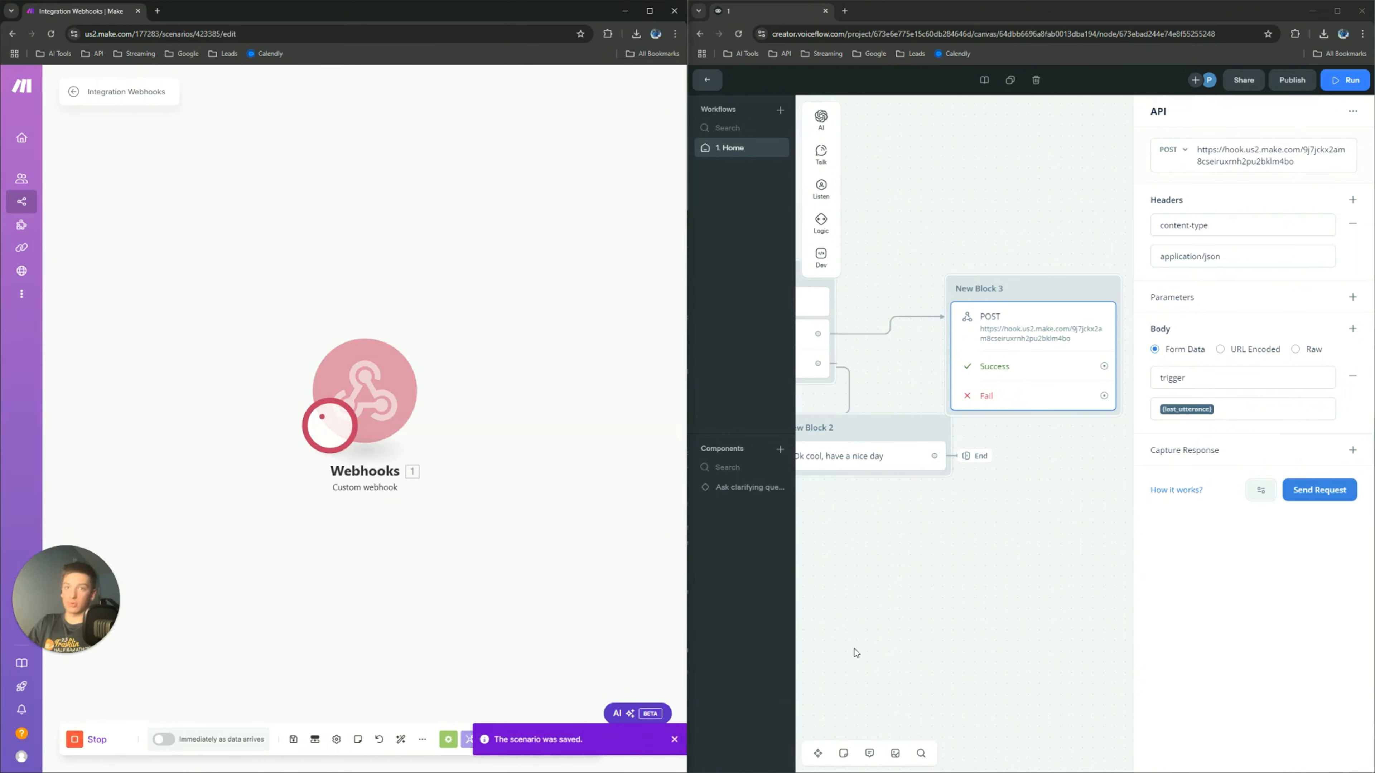
pyautogui.click(1321, 489)
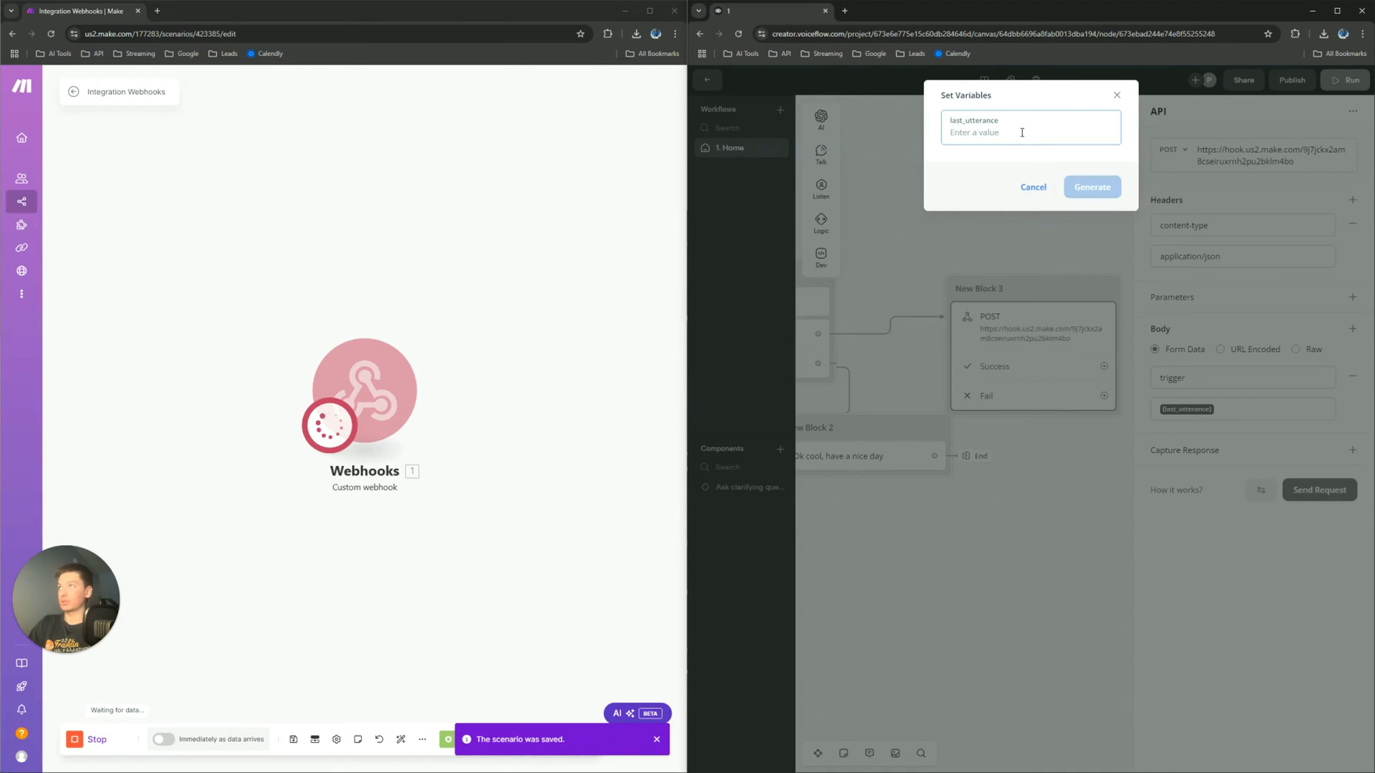
pyautogui.write('test')
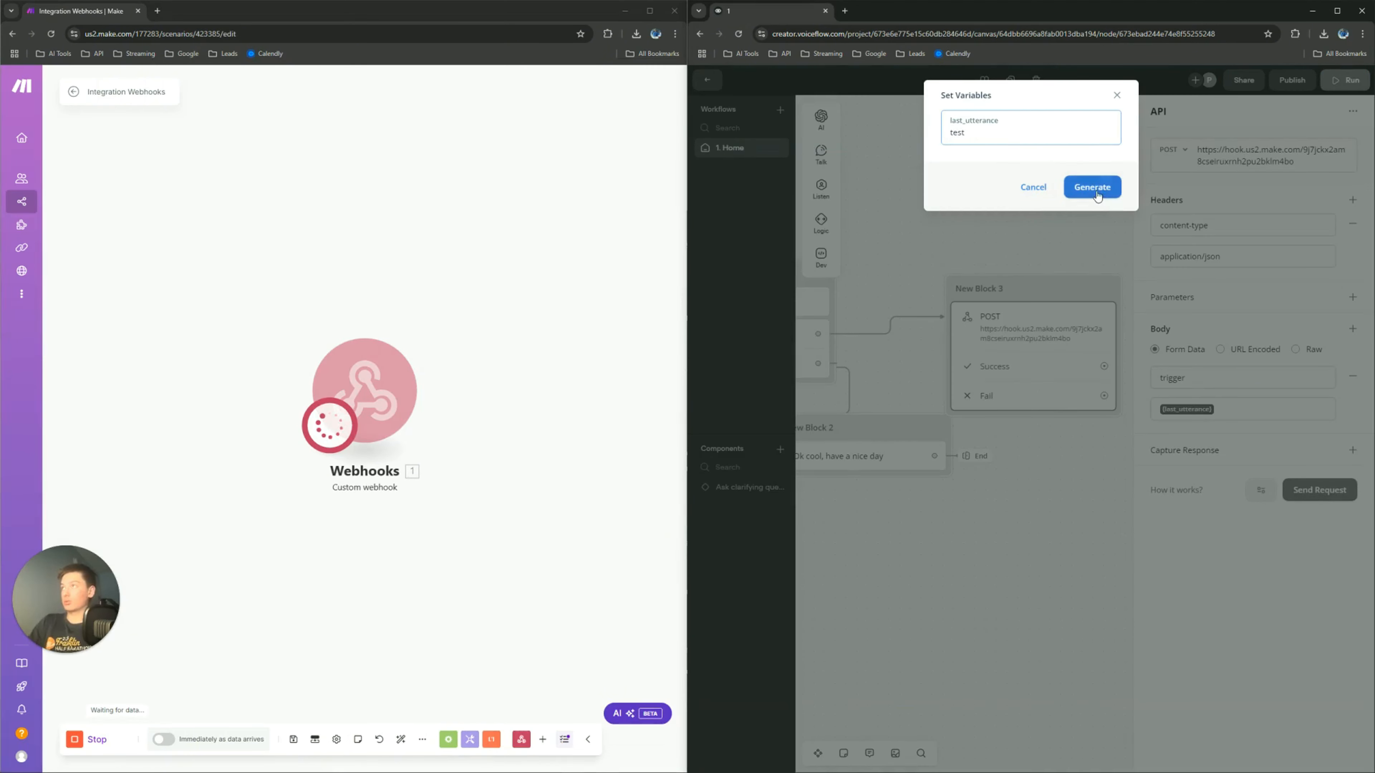
pyautogui.click(1096, 191)
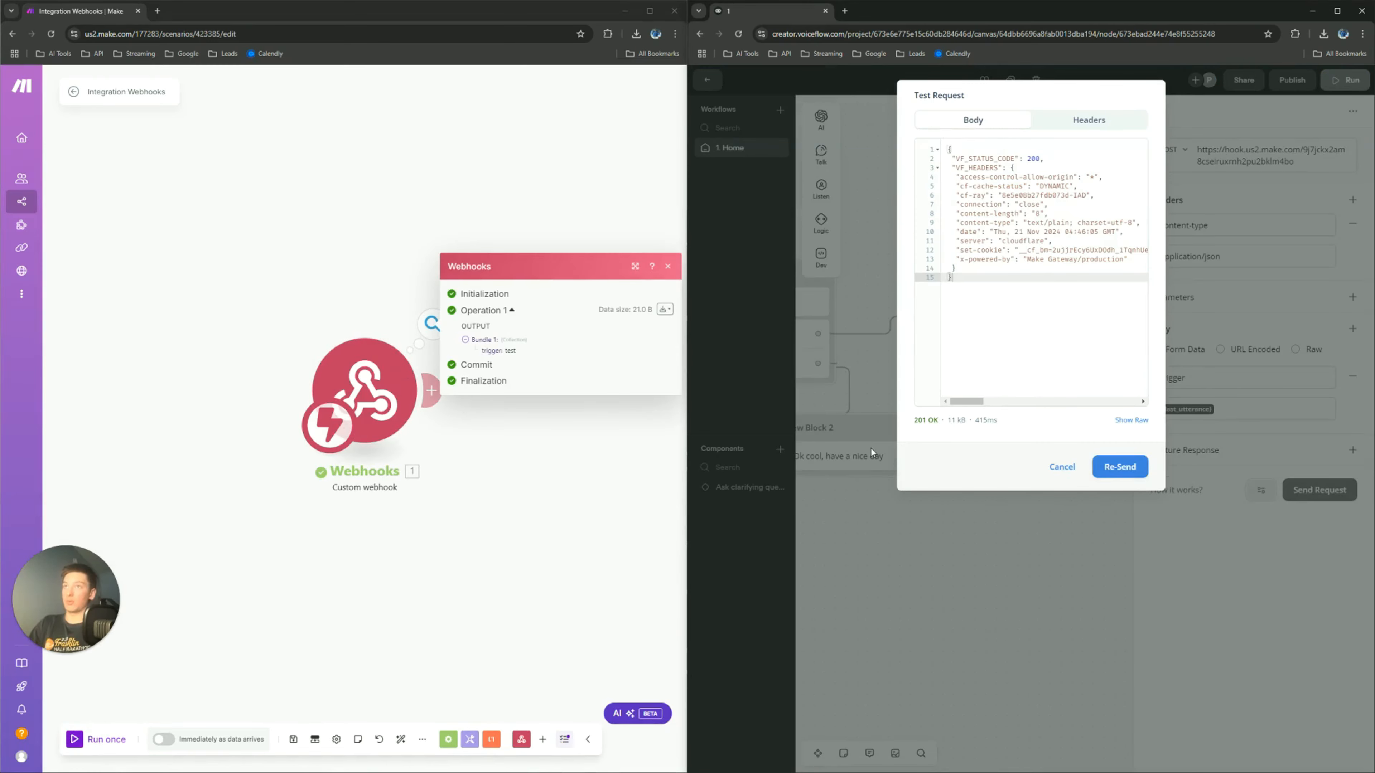
pyautogui.click(1055, 476)
pyautogui.click(608, 513)
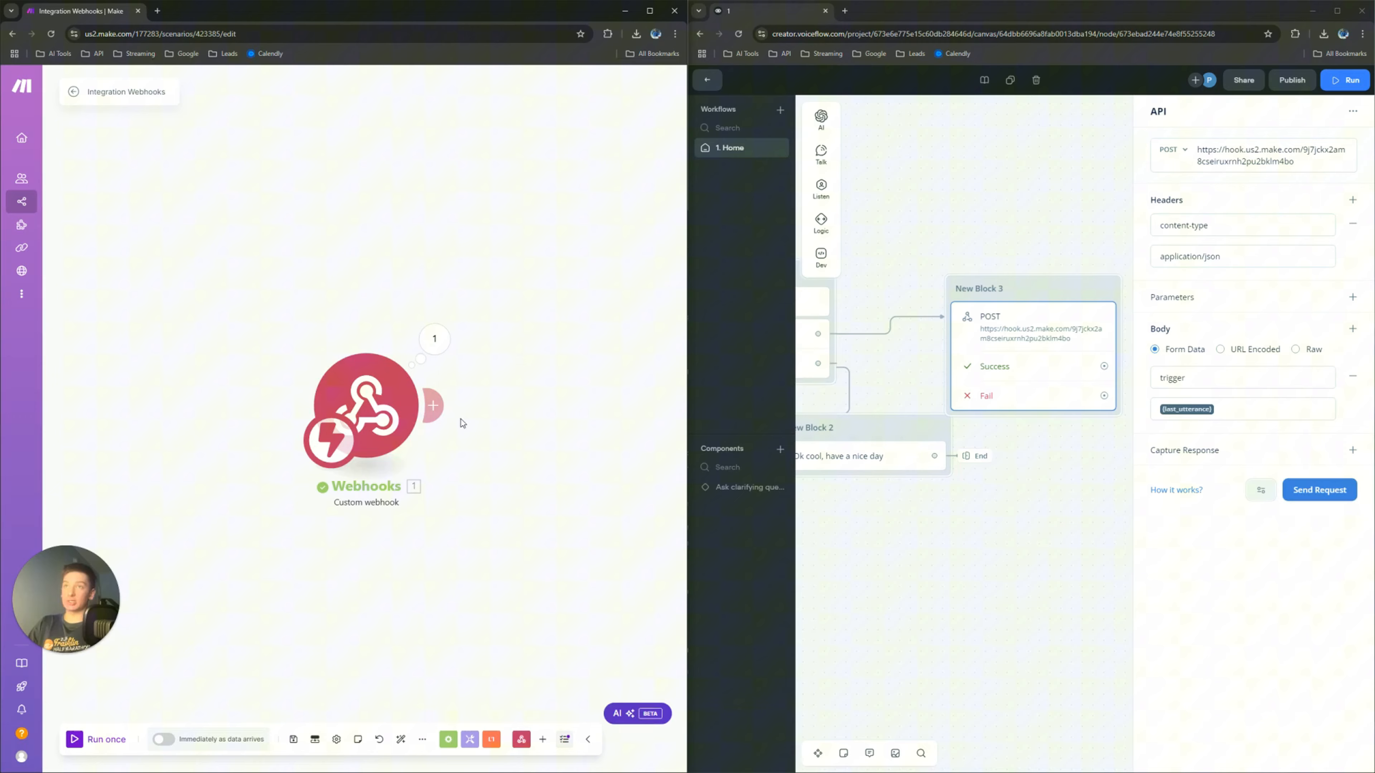
# Step: Add a Zoom Create a Meeting module after the custom webhook in the Make scenario
pyautogui.click(436, 406)
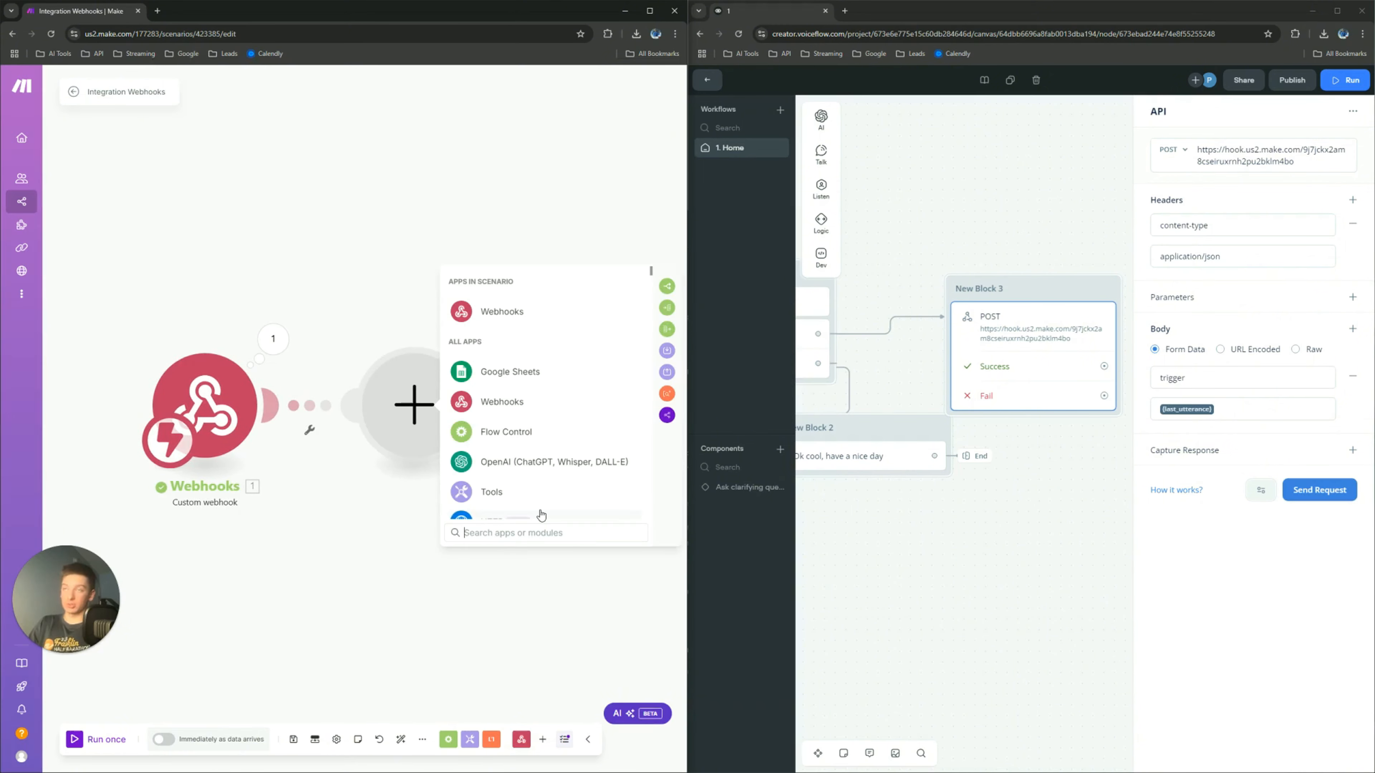
pyautogui.write('zoom')
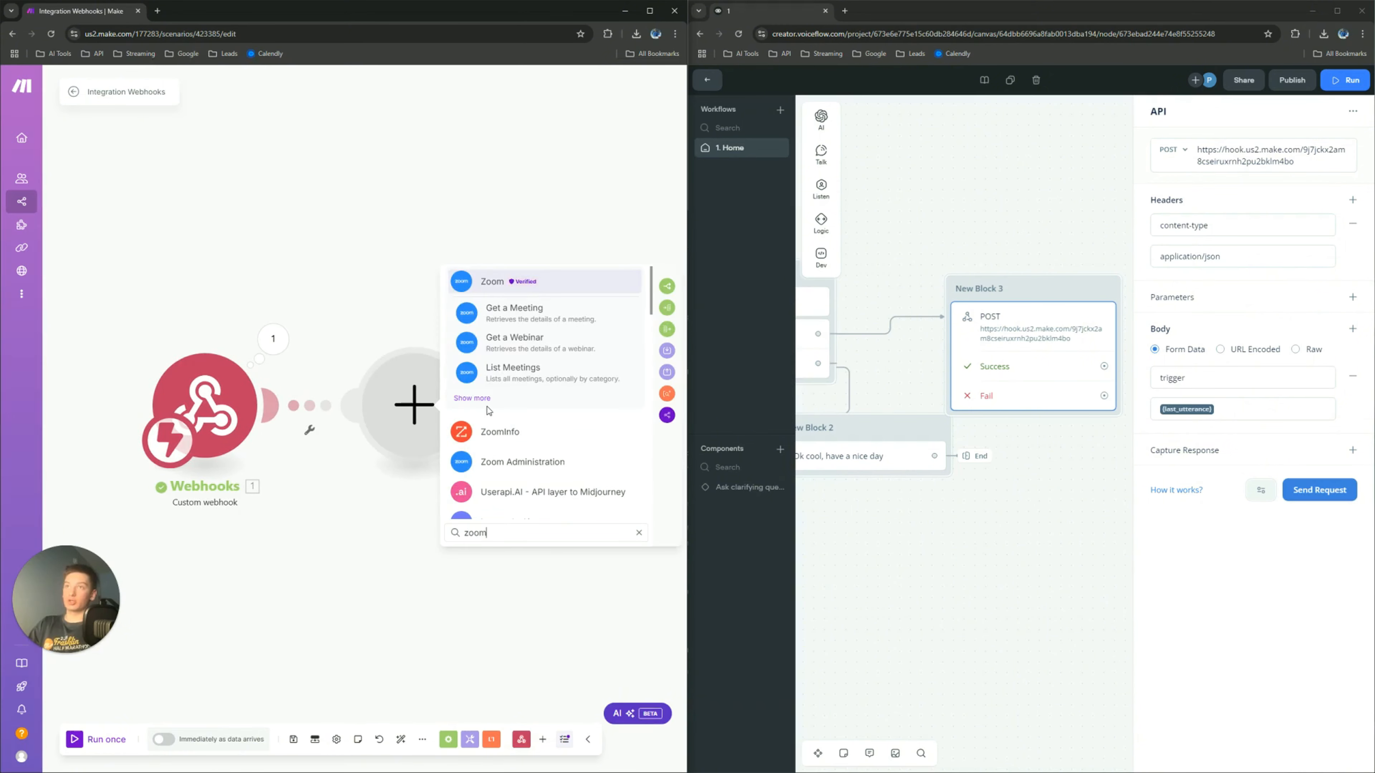
pyautogui.click(487, 401)
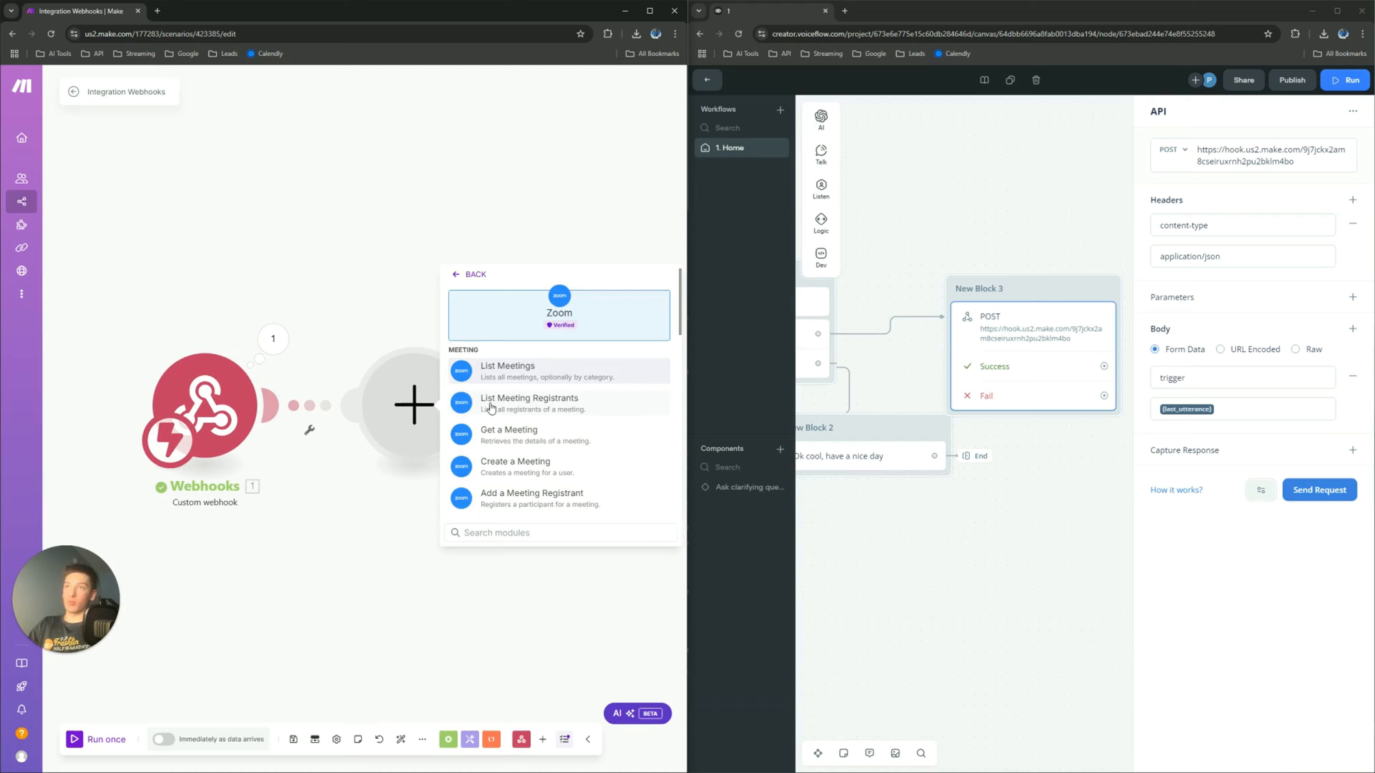
pyautogui.click(556, 467)
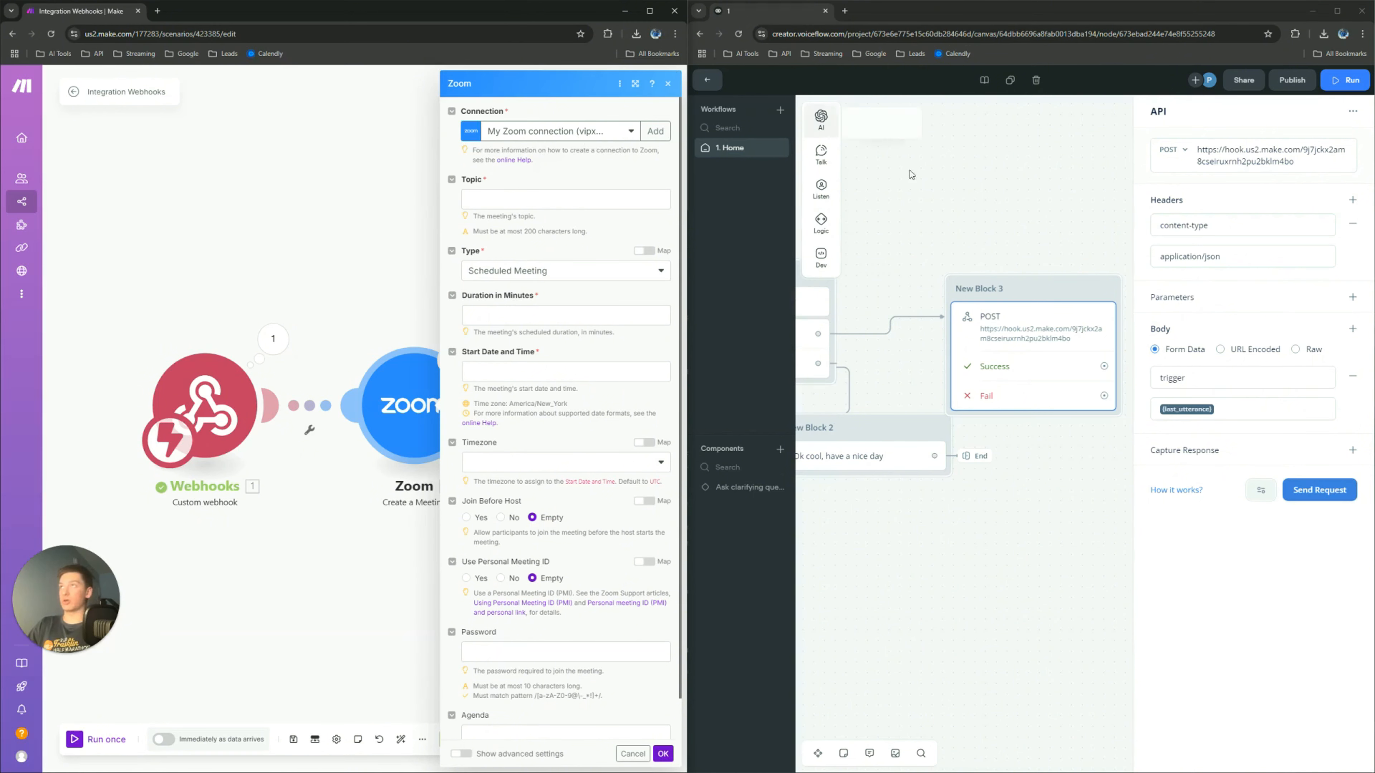
# Step: Set the Zoom meeting's topic to Test Topic and its start date and time to 2024-11-21T17:30:00Z
pyautogui.click(663, 199)
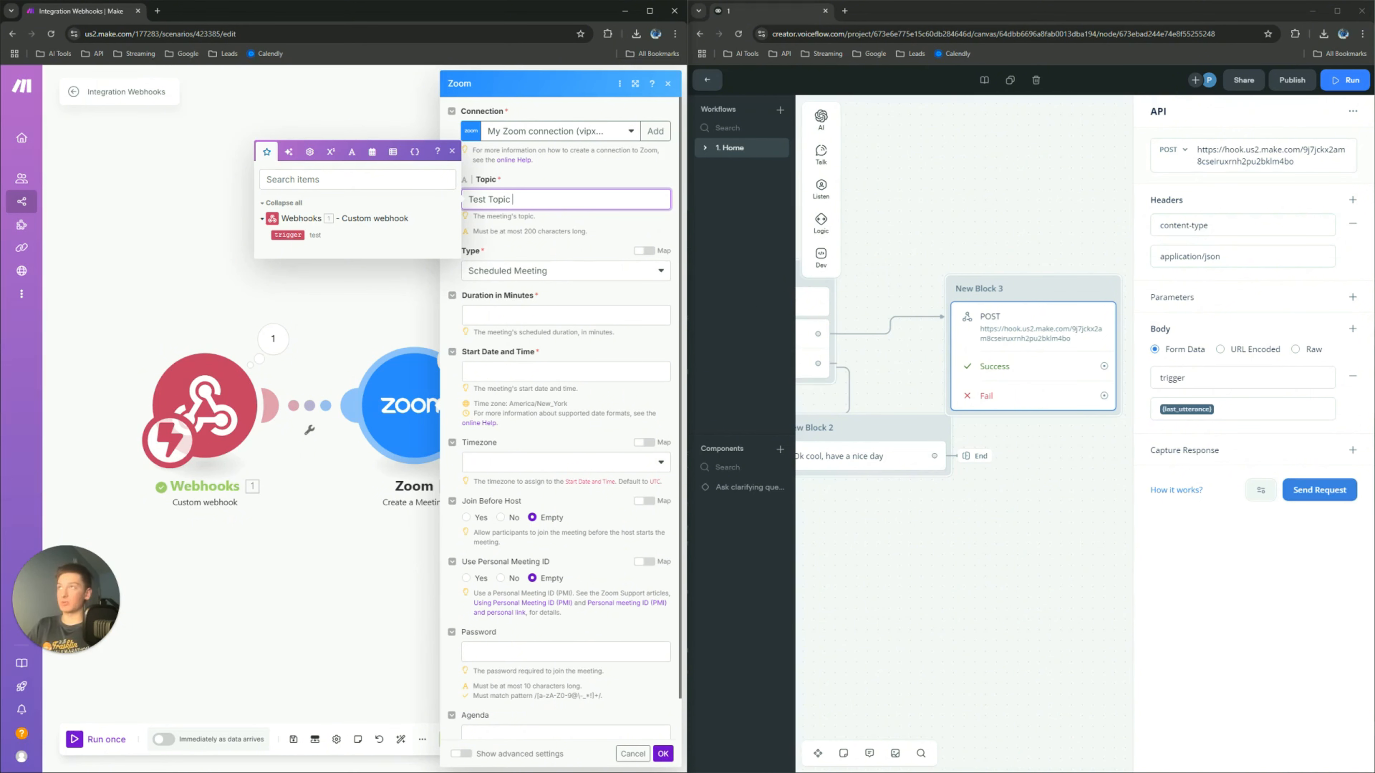
pyautogui.click(844, 10)
pyautogui.write('chat')
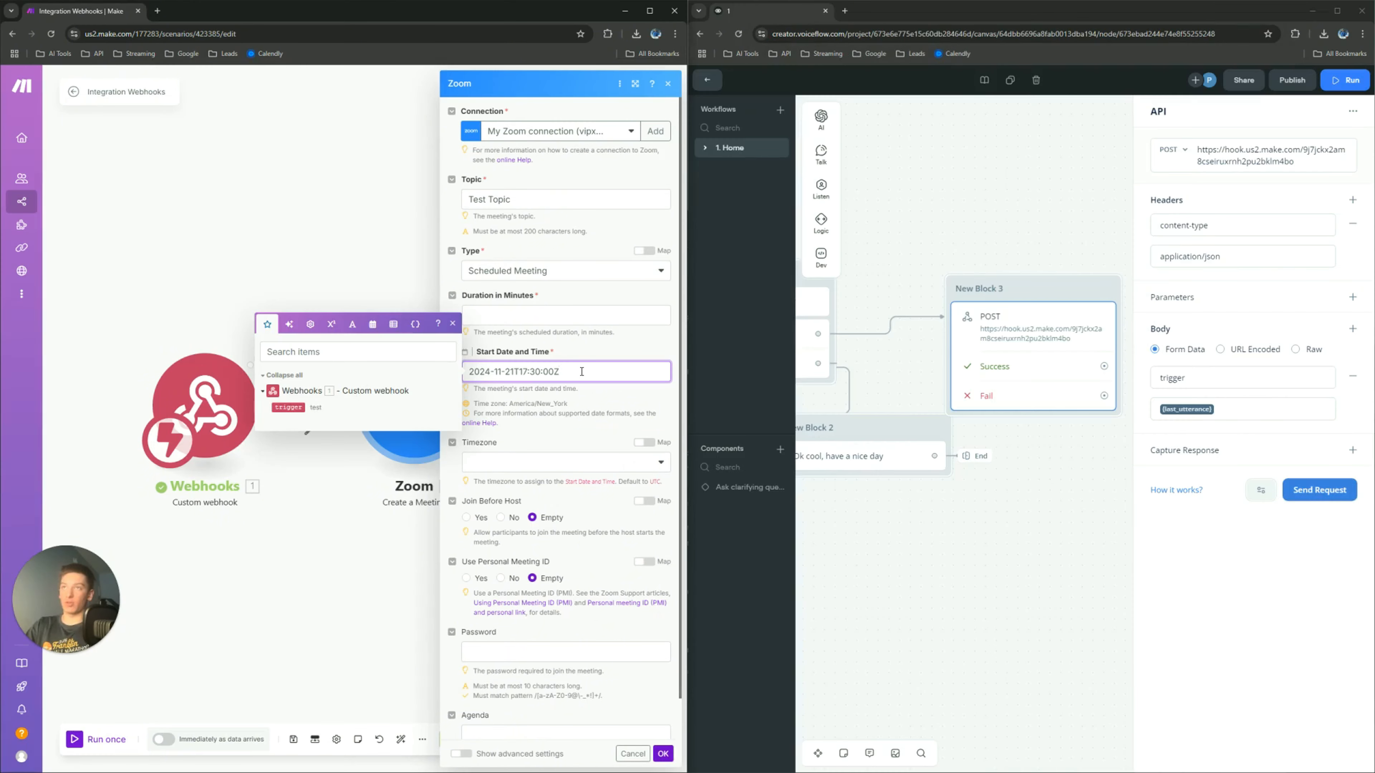
pyautogui.moveTo(582, 372)
pyautogui.mouseDown()
pyautogui.moveTo(405, 381)
pyautogui.moveTo(585, 379)
pyautogui.mouseUp()
pyautogui.press('super')
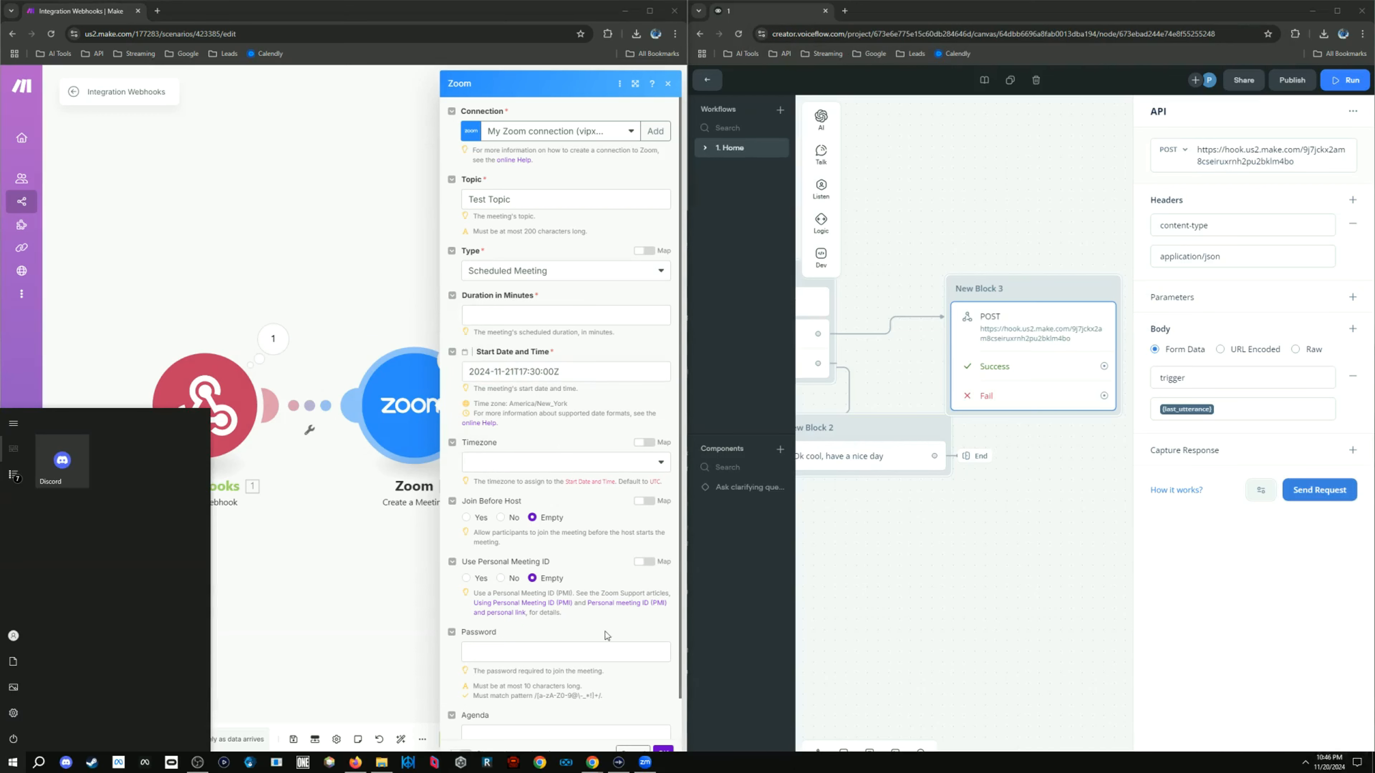
pyautogui.press('super')
pyautogui.hotkey('ctrl', 'a')
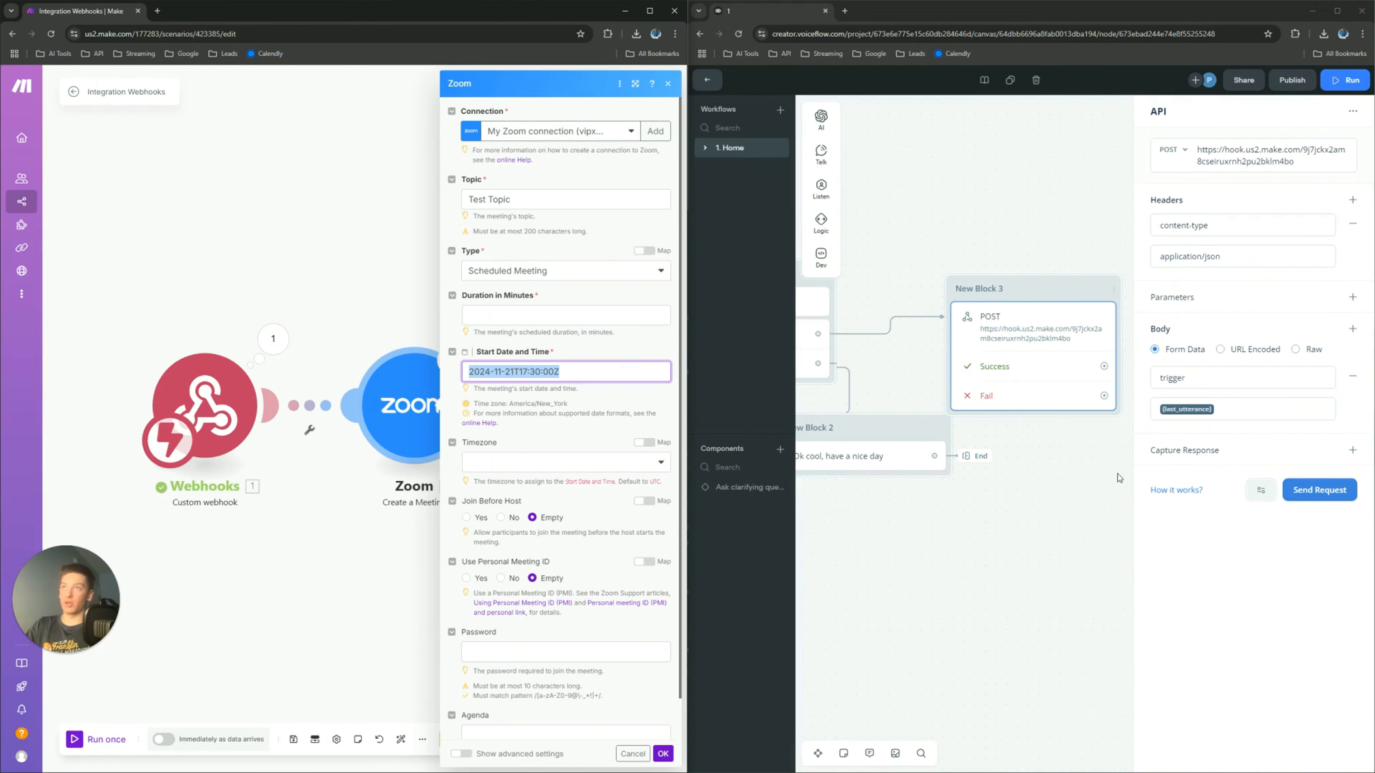
# Step: Set the Zoom meeting's duration to 30 minutes and save the module settings
pyautogui.click(496, 318)
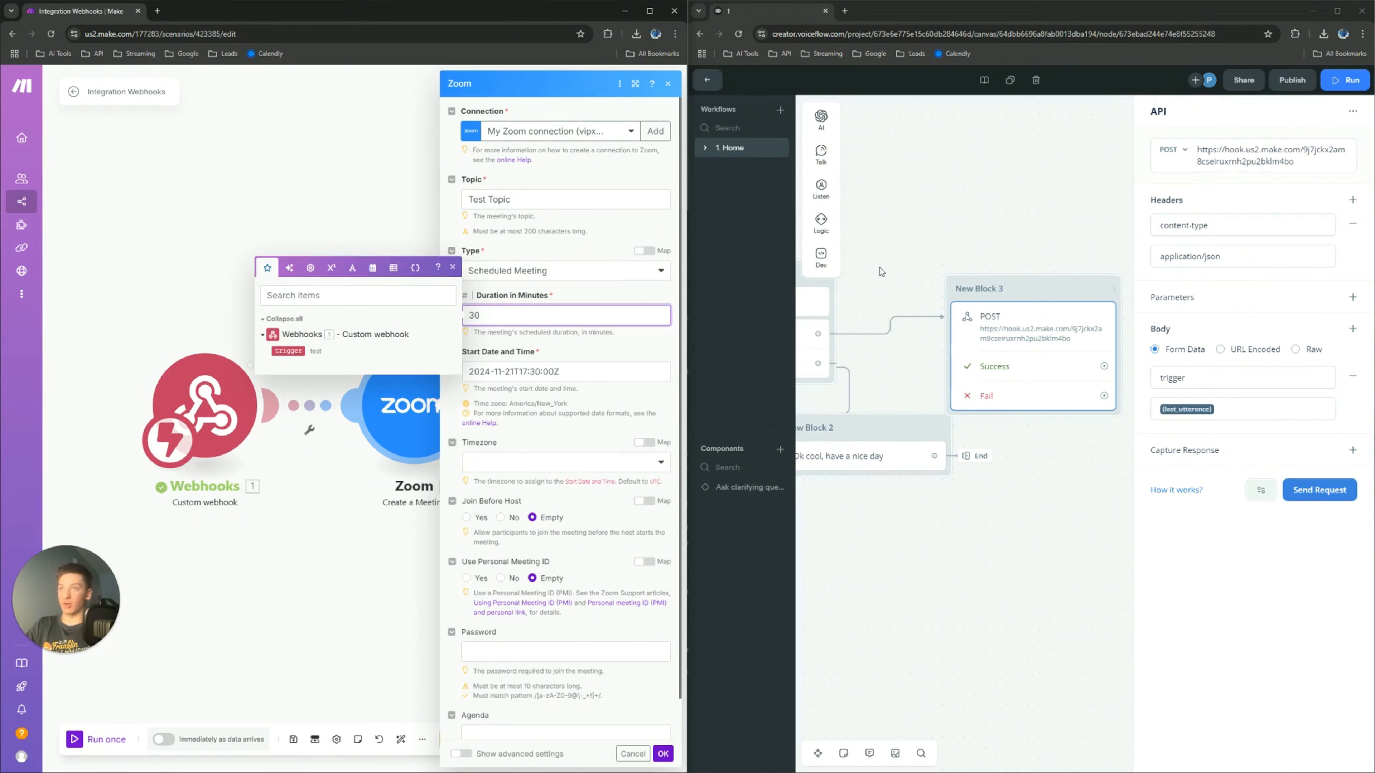
pyautogui.scroll(-1, 496, 499)
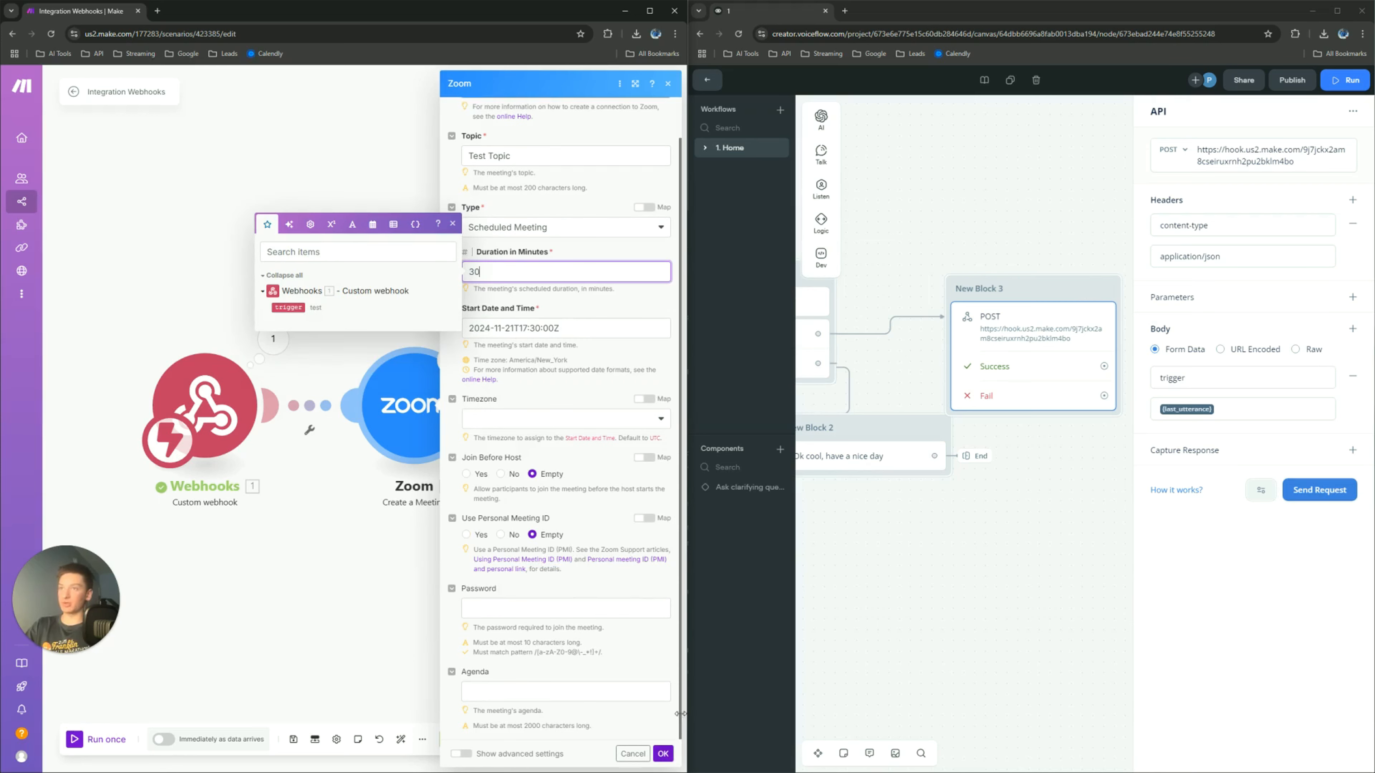
pyautogui.click(666, 759)
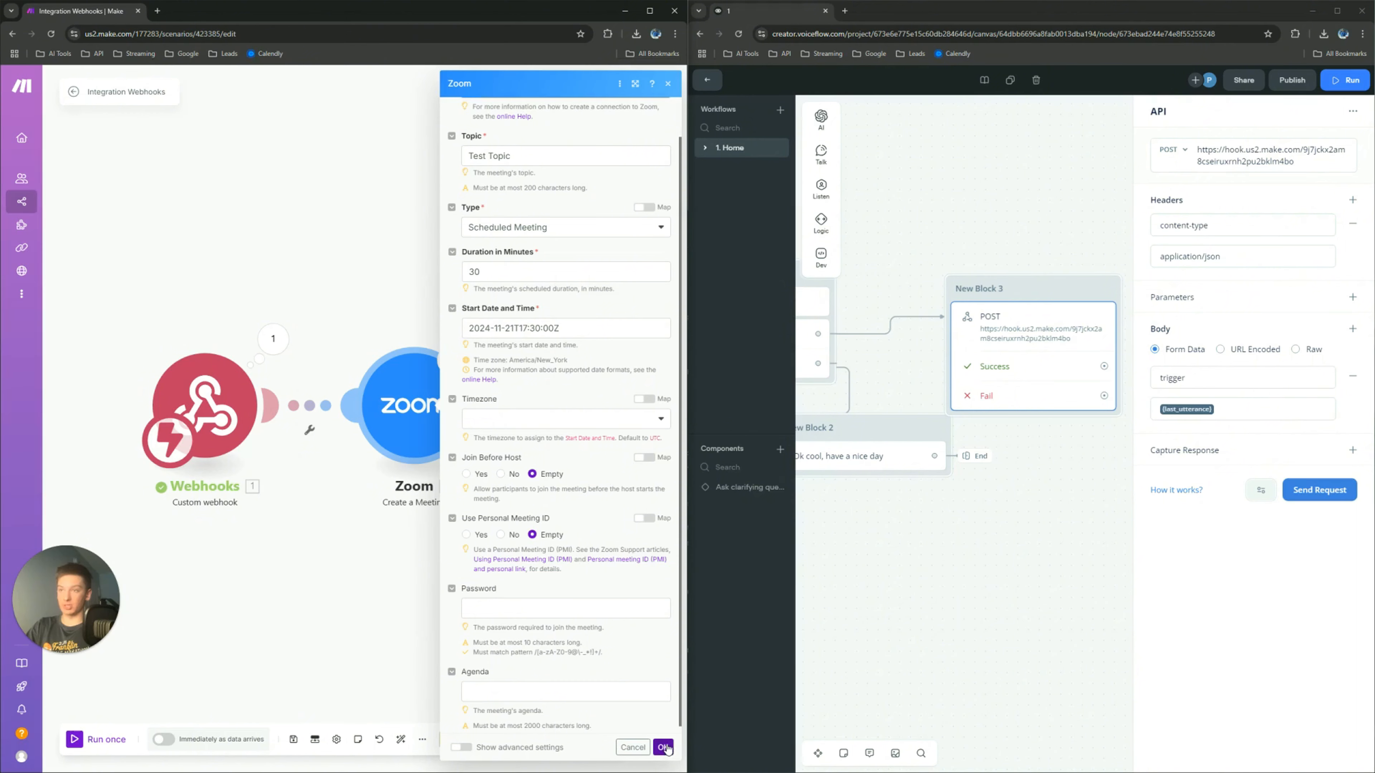
pyautogui.click(664, 748)
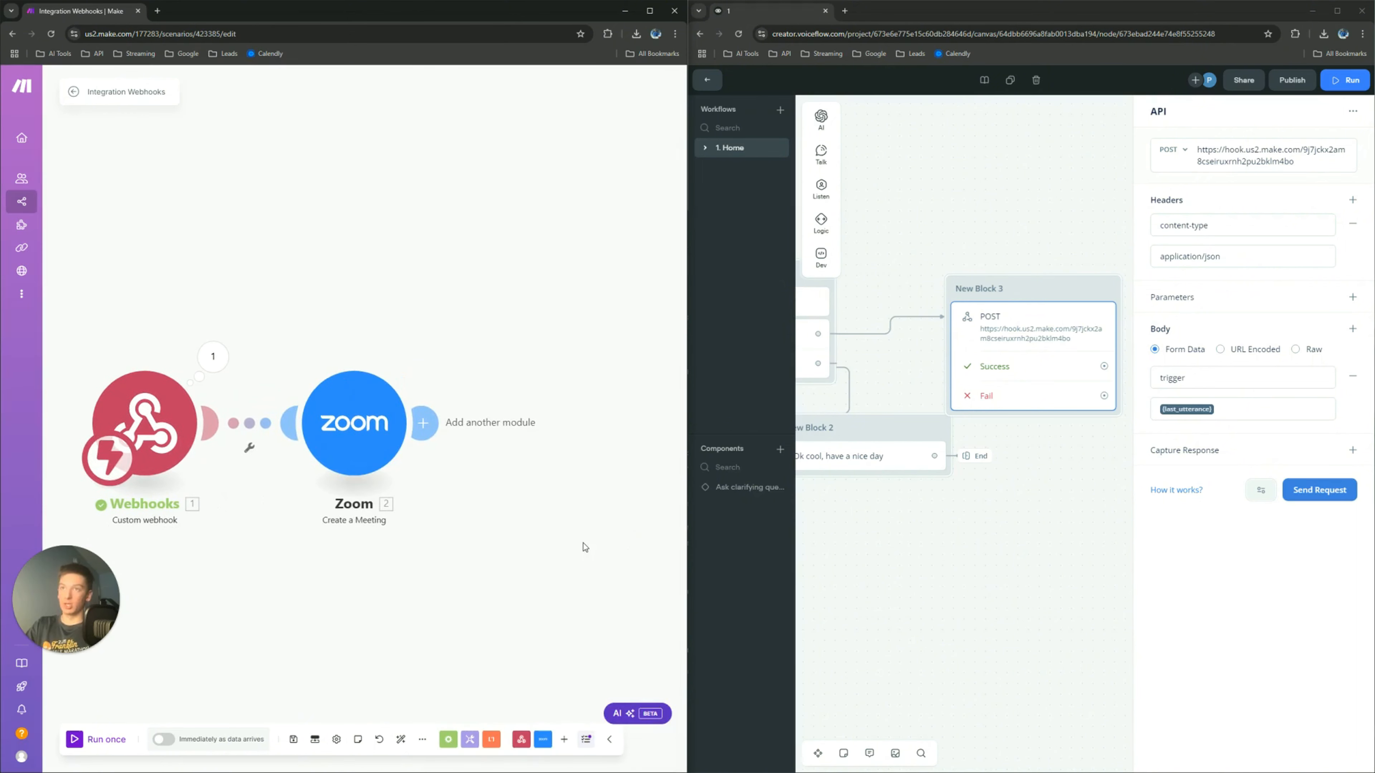
pyautogui.click(941, 585)
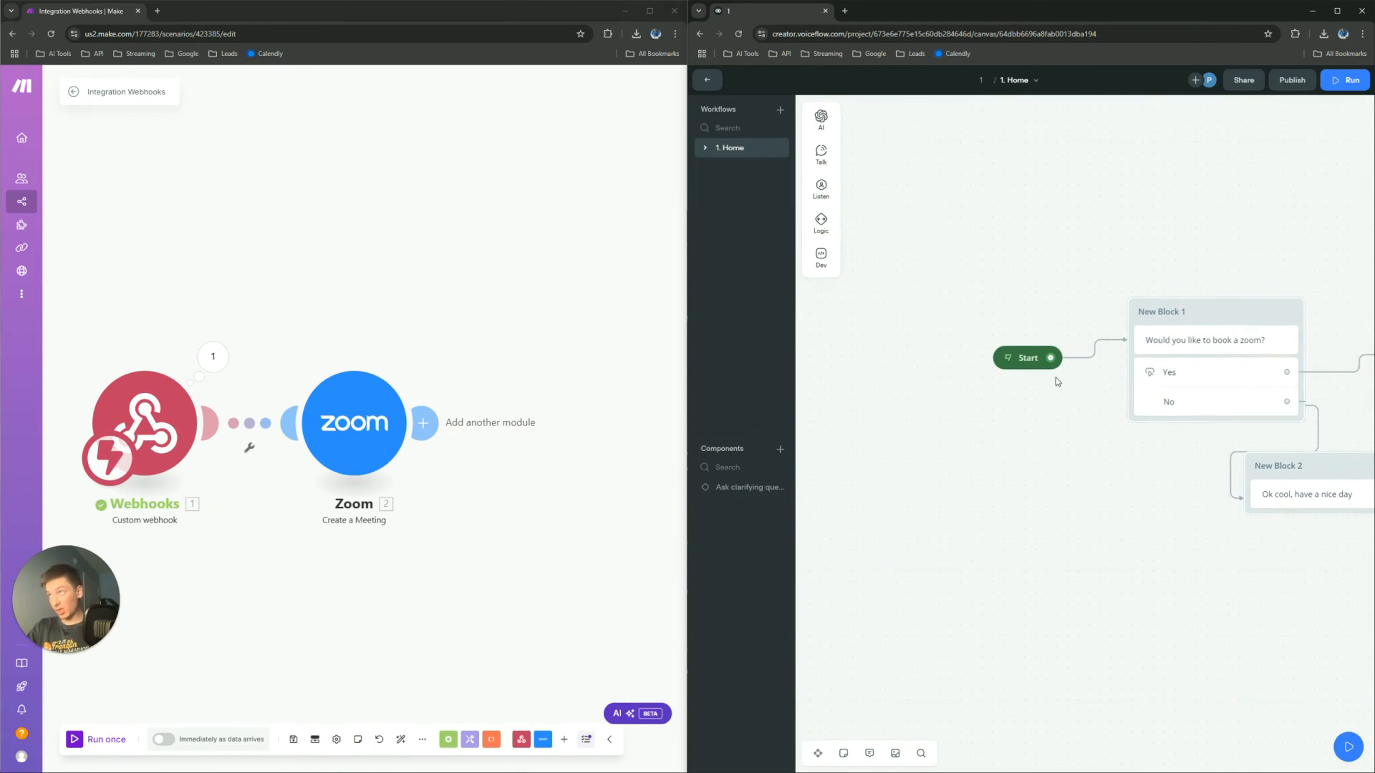
pyautogui.moveTo(1135, 629); pyautogui.dragTo(777, 632)
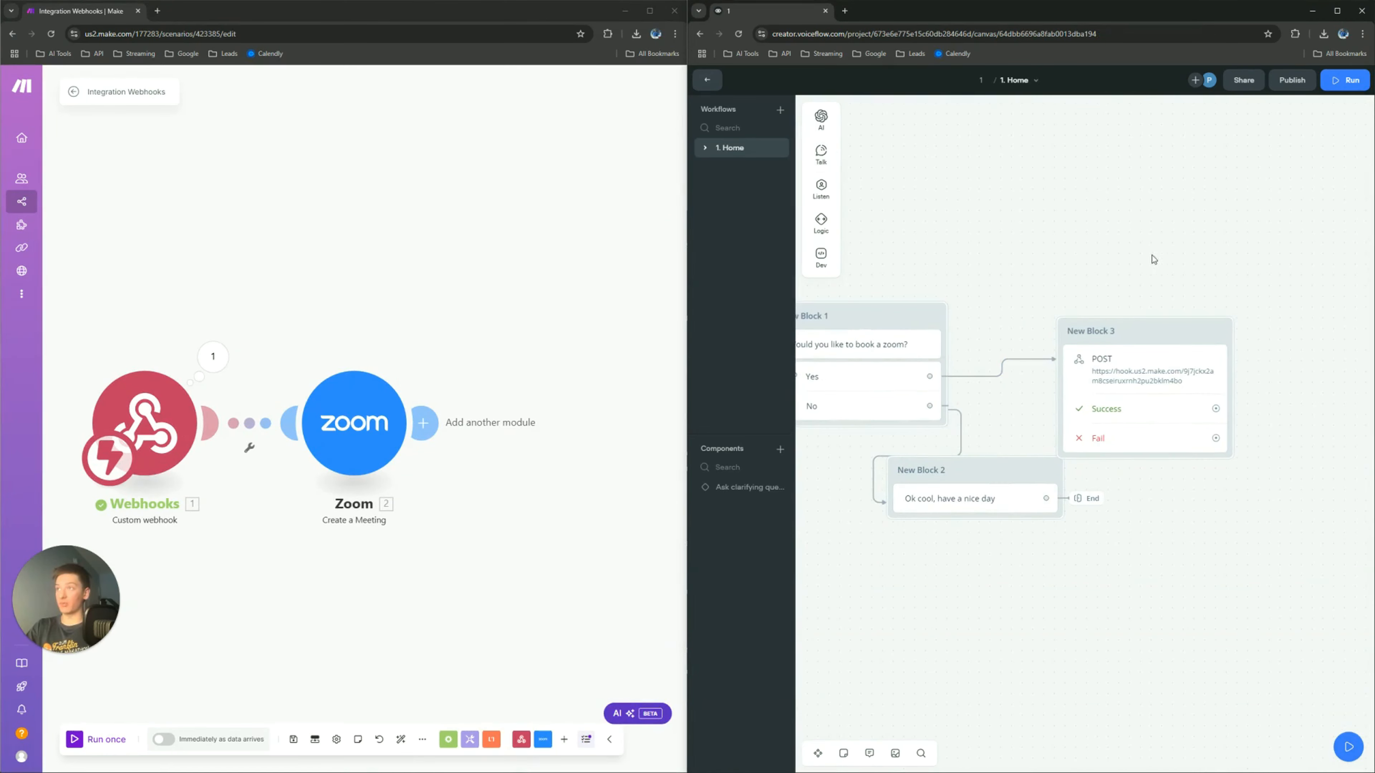
pyautogui.click(346, 450)
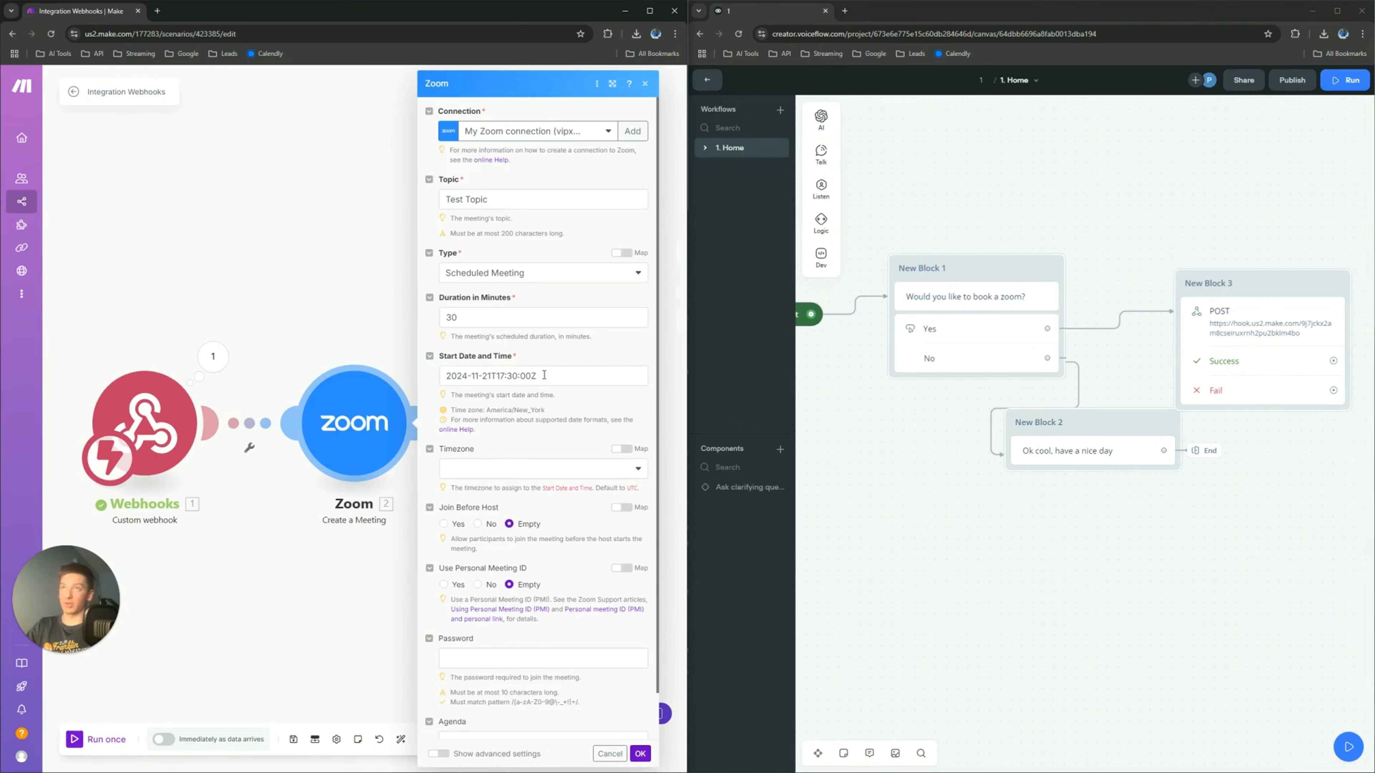
pyautogui.click(329, 603)
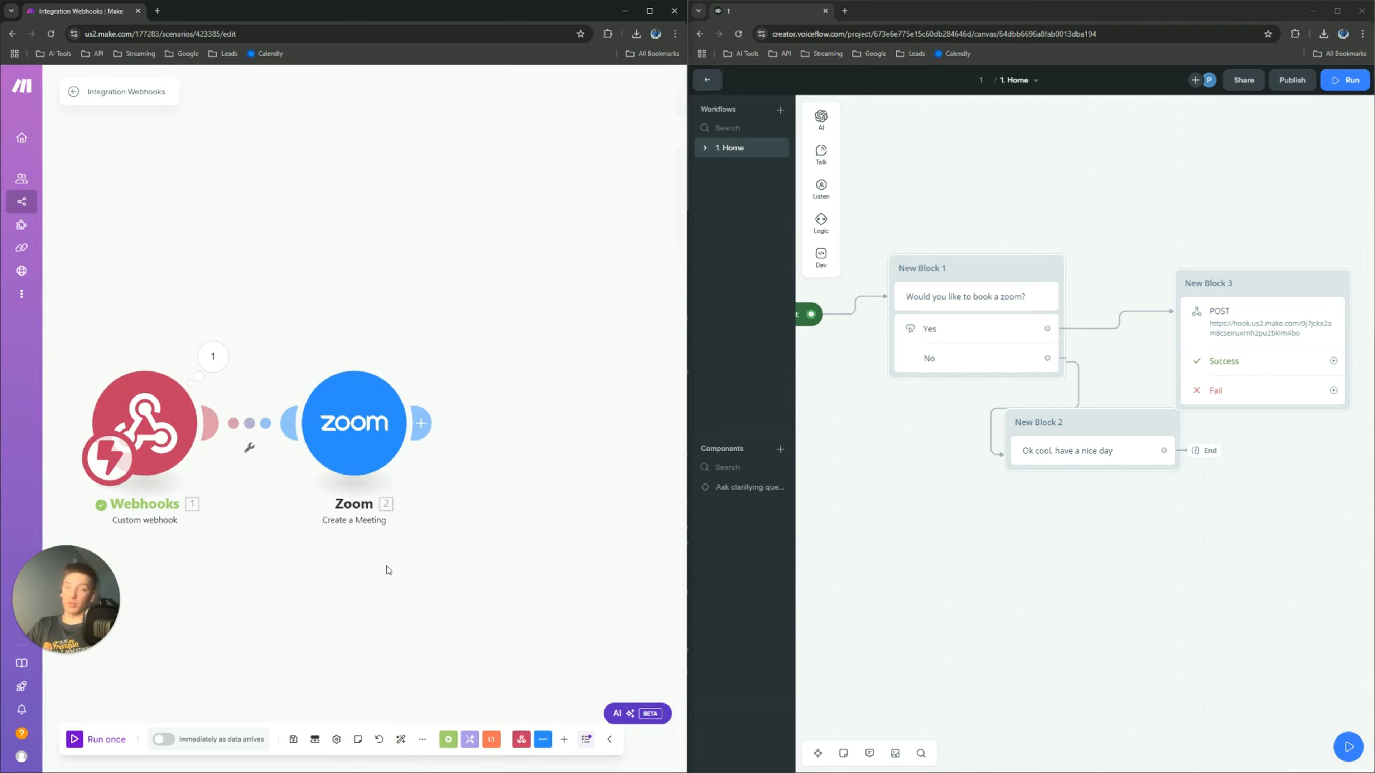
# Step: Add a Webhooks response module after the Zoom module
pyautogui.click(421, 423)
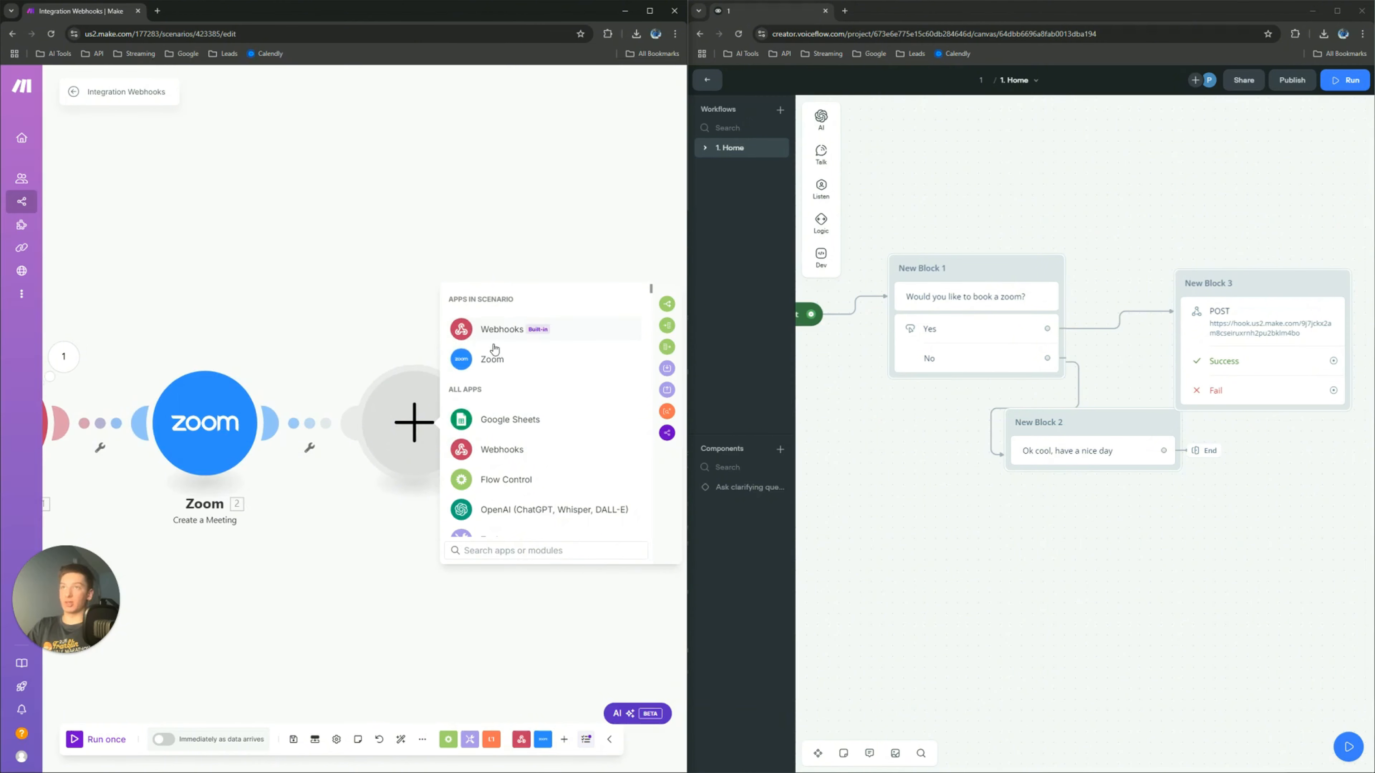
pyautogui.click(501, 330)
pyautogui.click(536, 401)
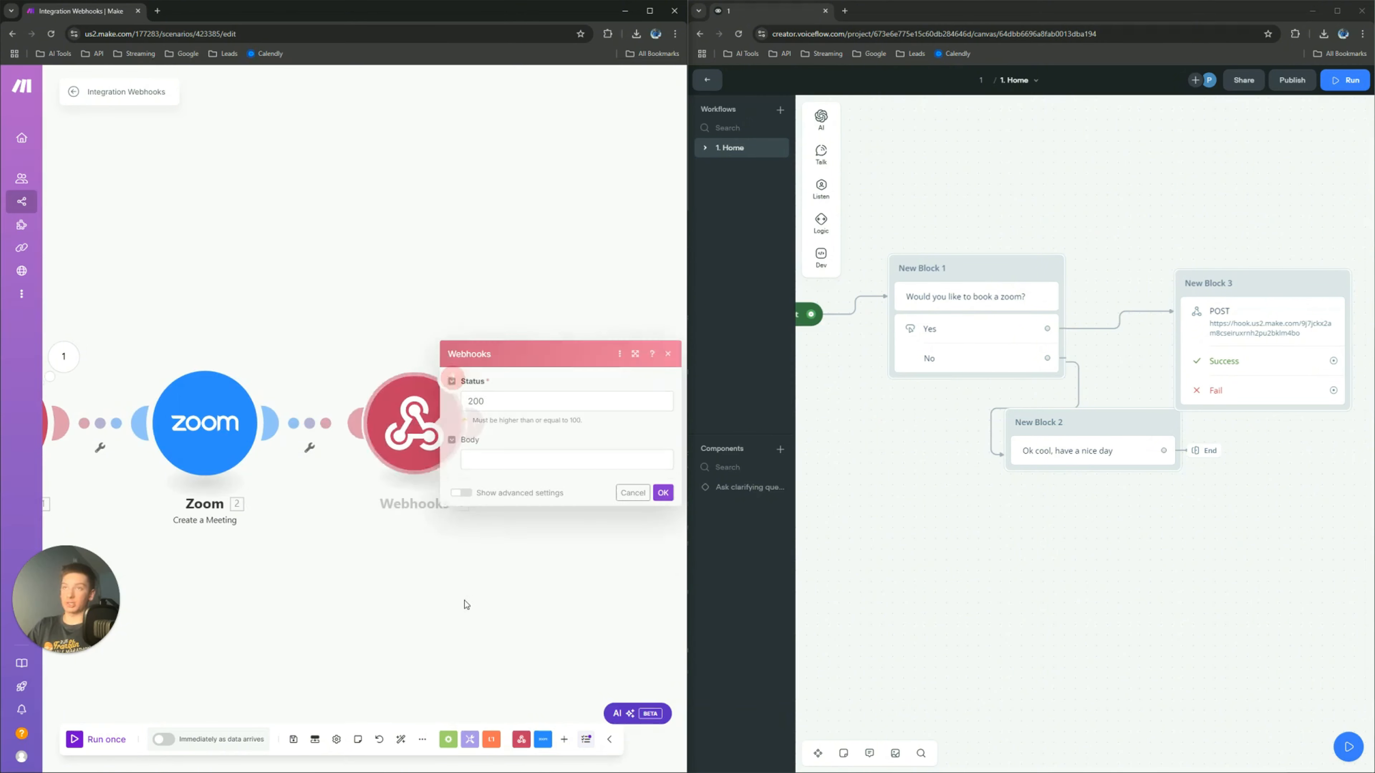
# Step: Fill the webhook response body with a JSON object mapping the key ID to the Zoom Meeting ID in quotes, and save the module
pyautogui.click(508, 459)
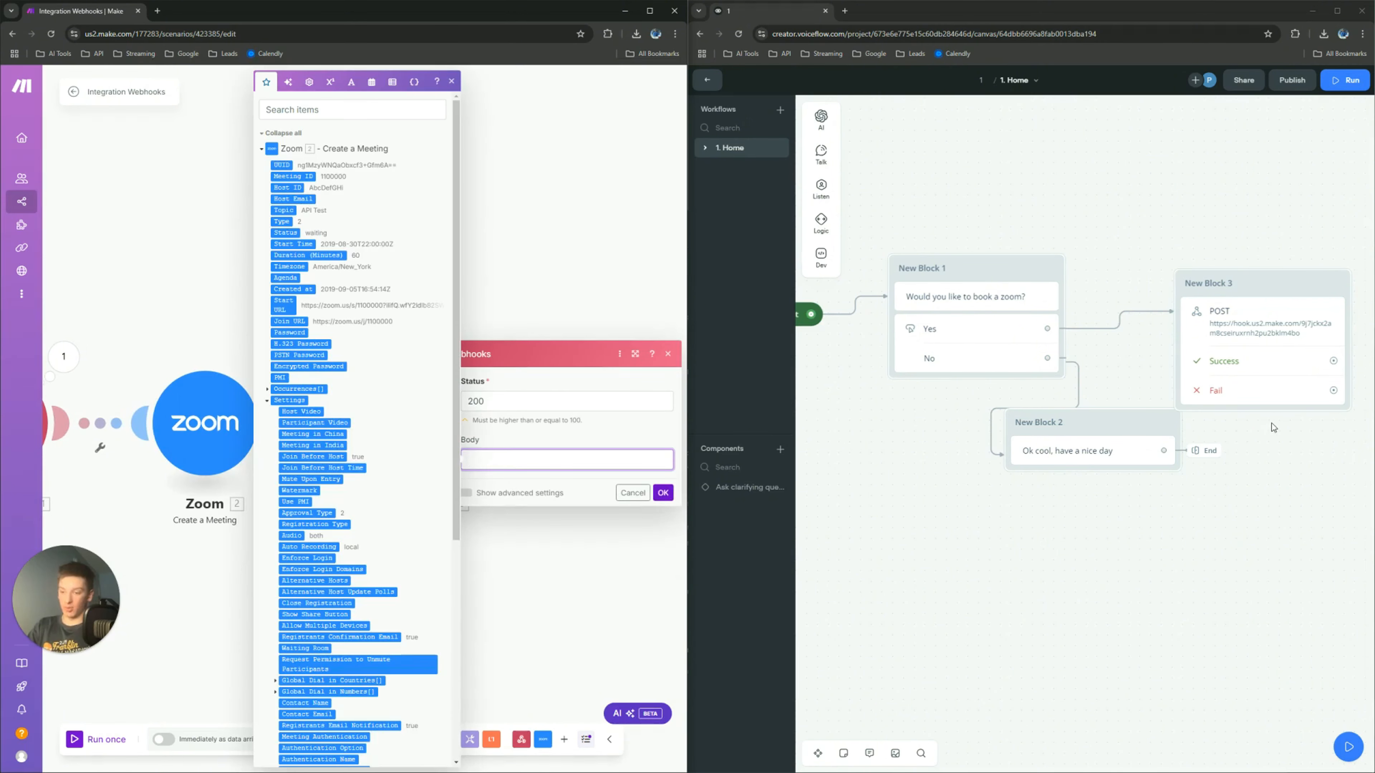
pyautogui.write('{')
pyautogui.press('Return')
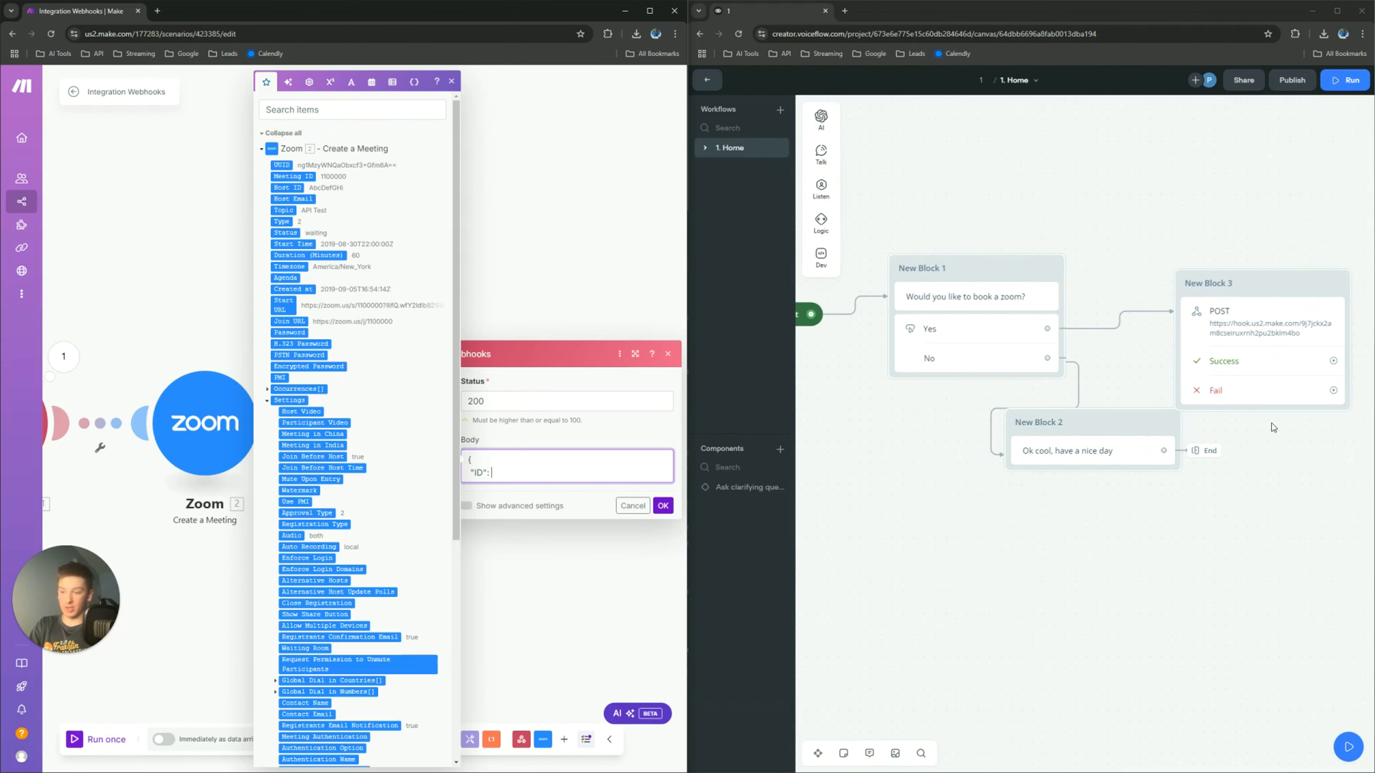
pyautogui.press('Left')
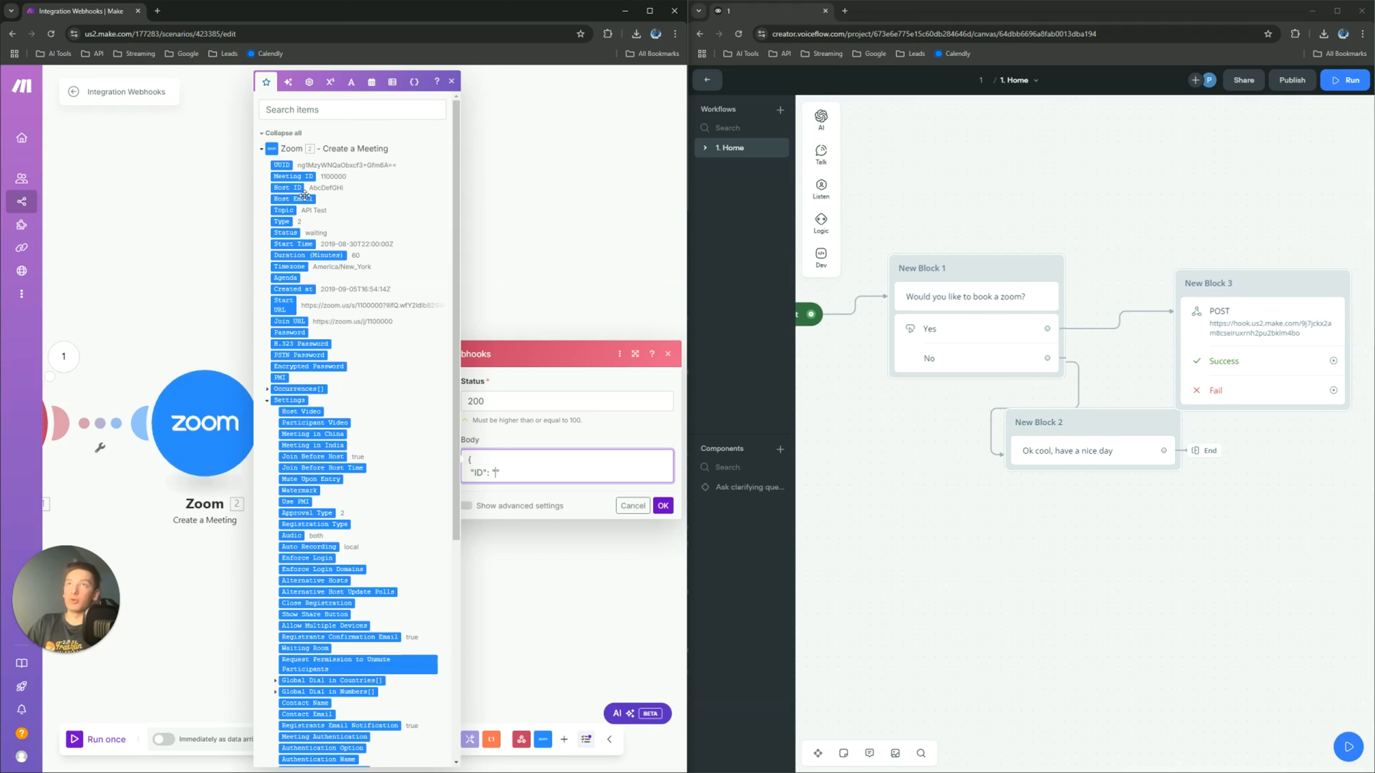
pyautogui.click(294, 176)
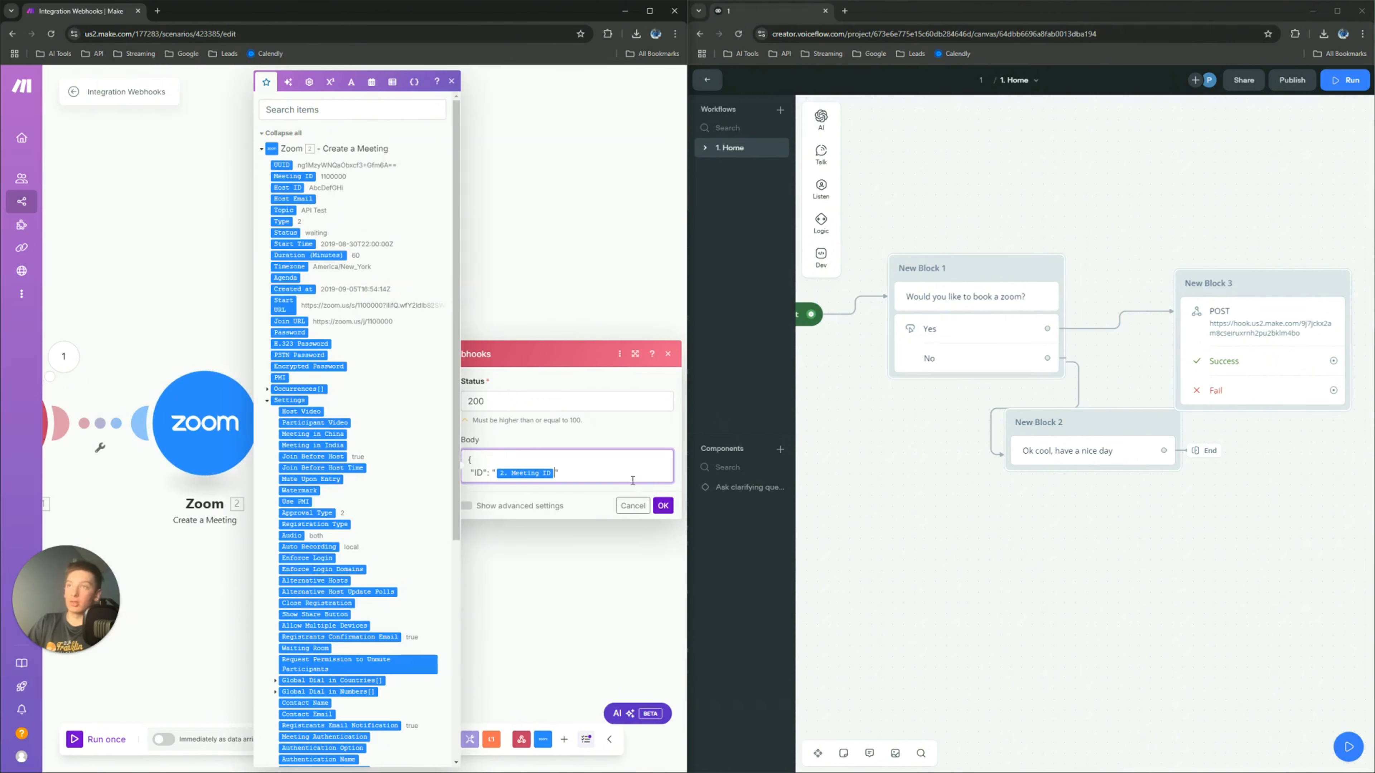
pyautogui.scroll(-1, 355, 553)
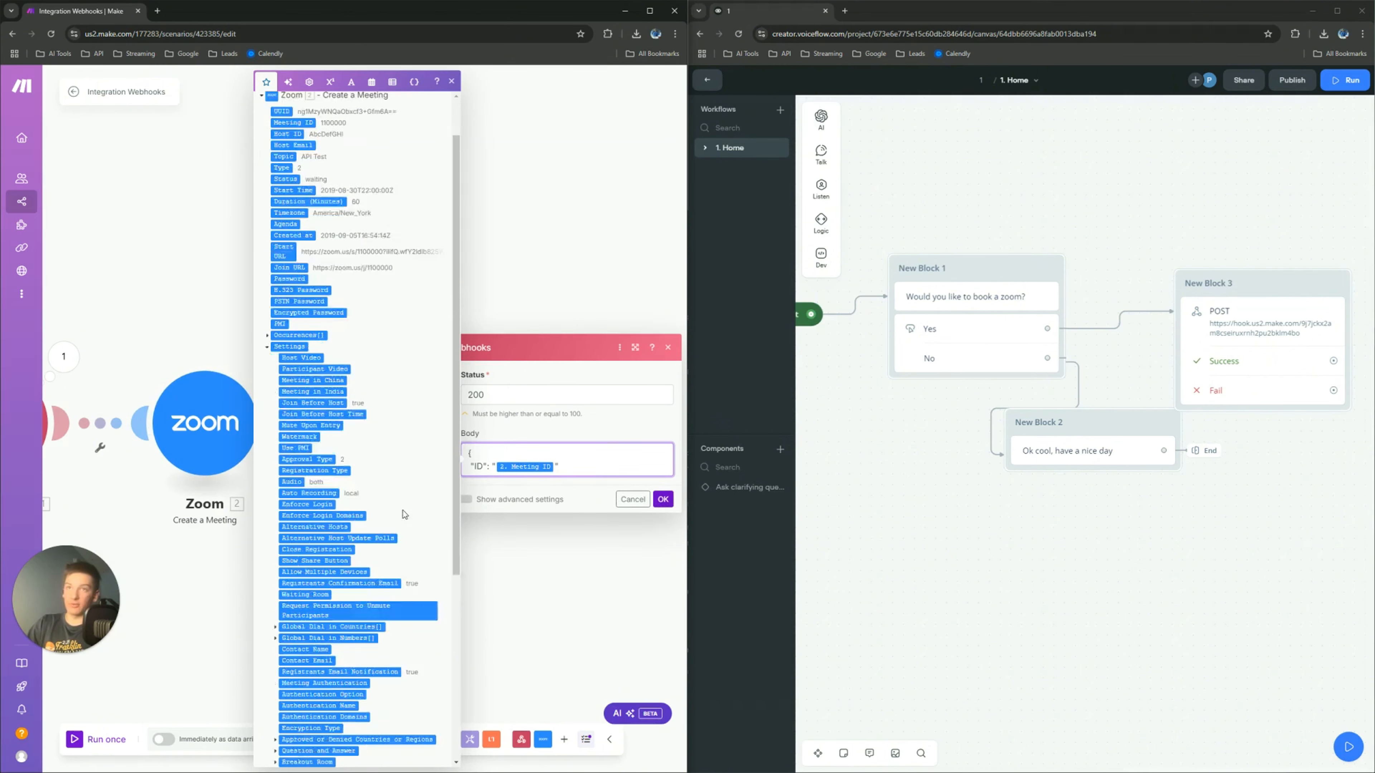
pyautogui.scroll(1, 354, 553)
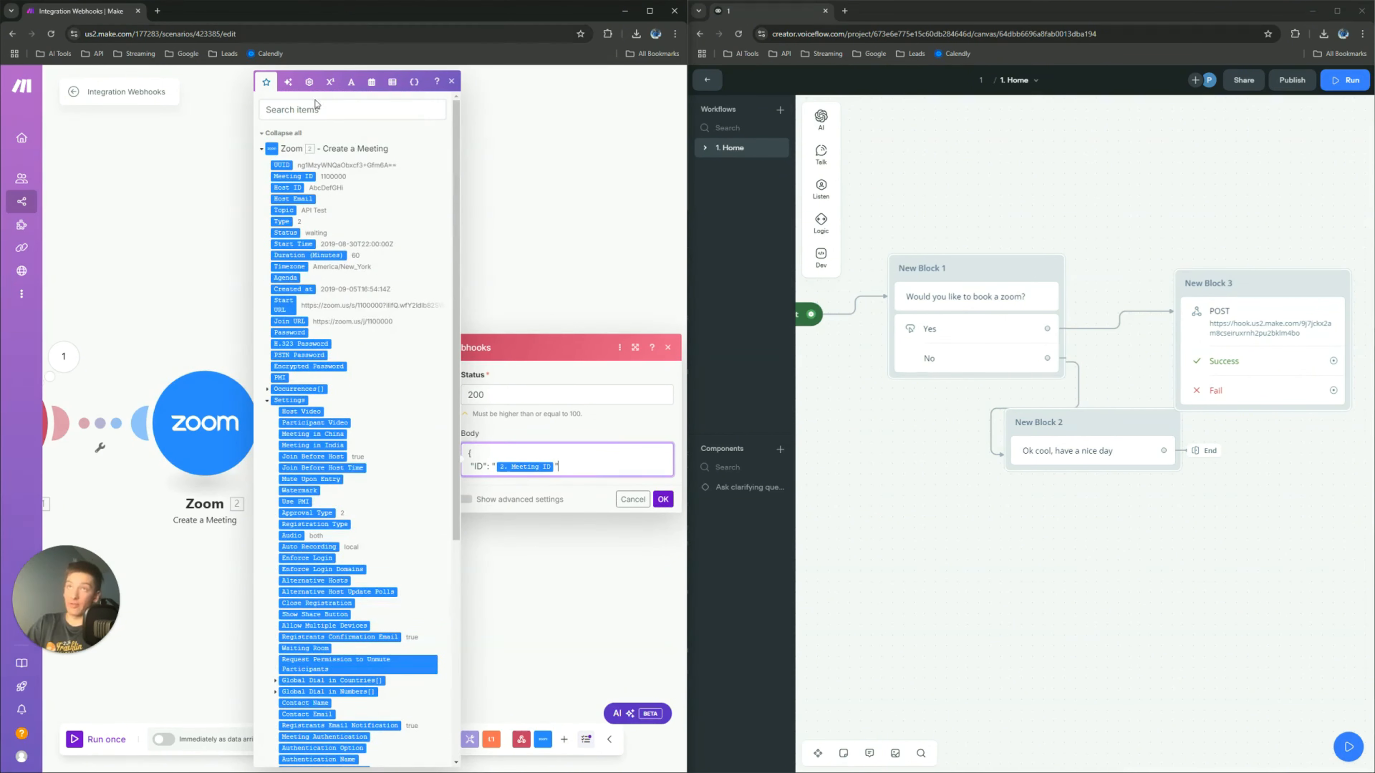
pyautogui.press('Return')
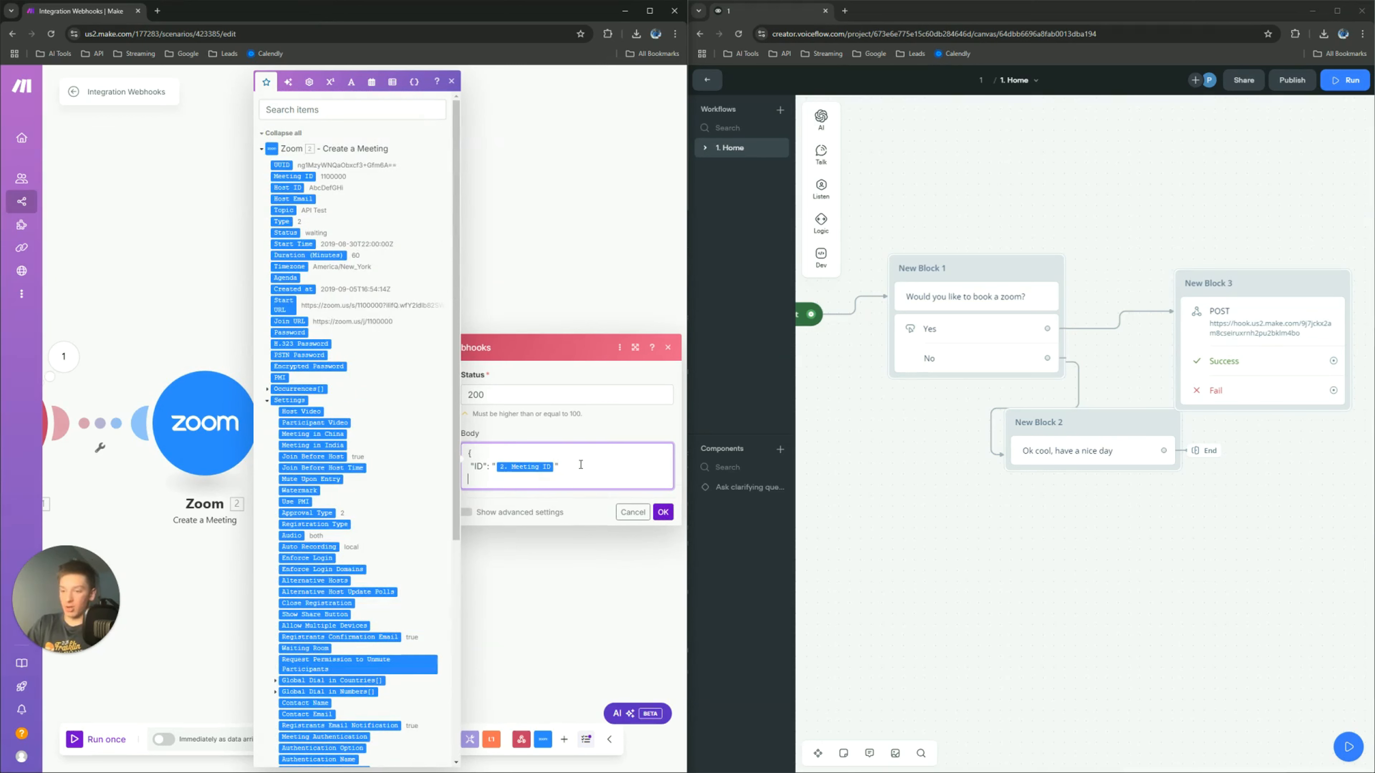
pyautogui.click(663, 512)
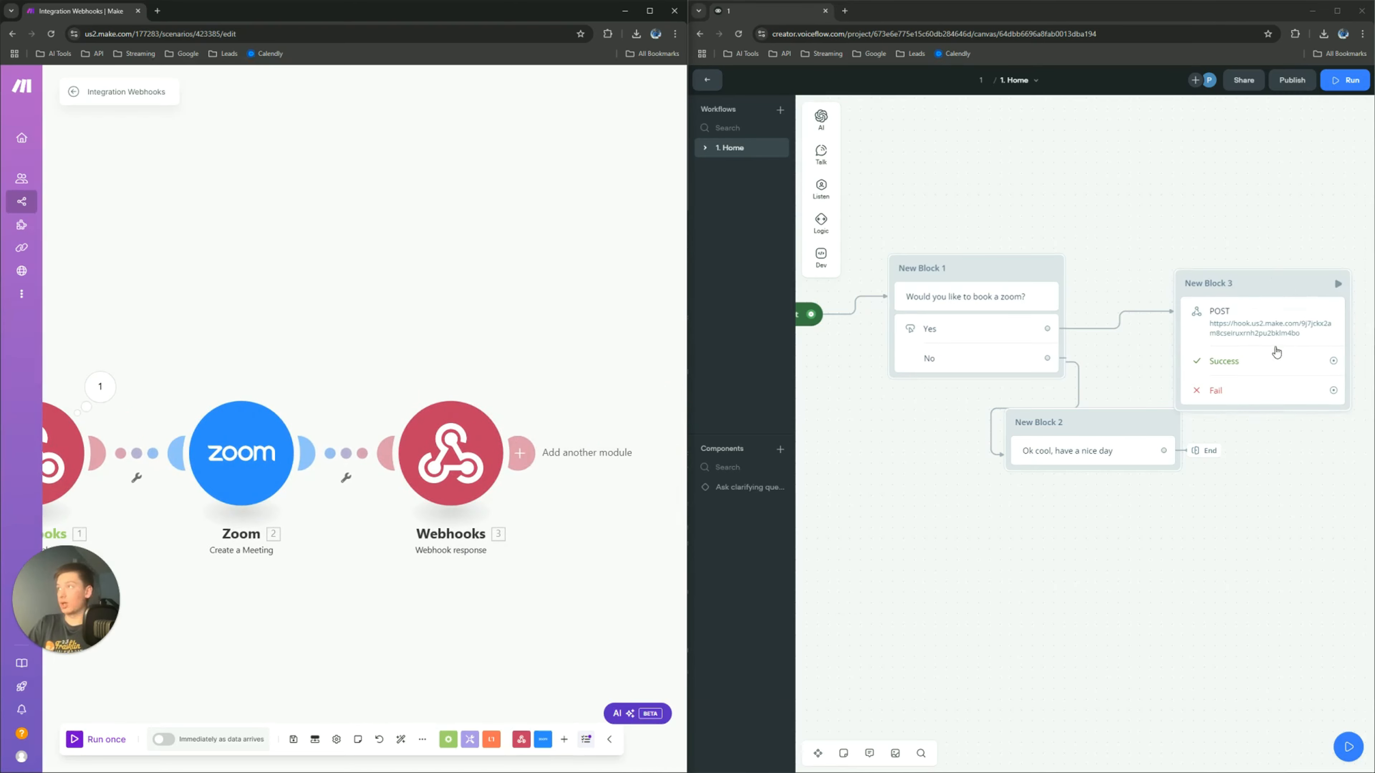
# Step: In Voiceflow, add a captured response with the key ID to the POST API step in New Block 3
pyautogui.click(1271, 316)
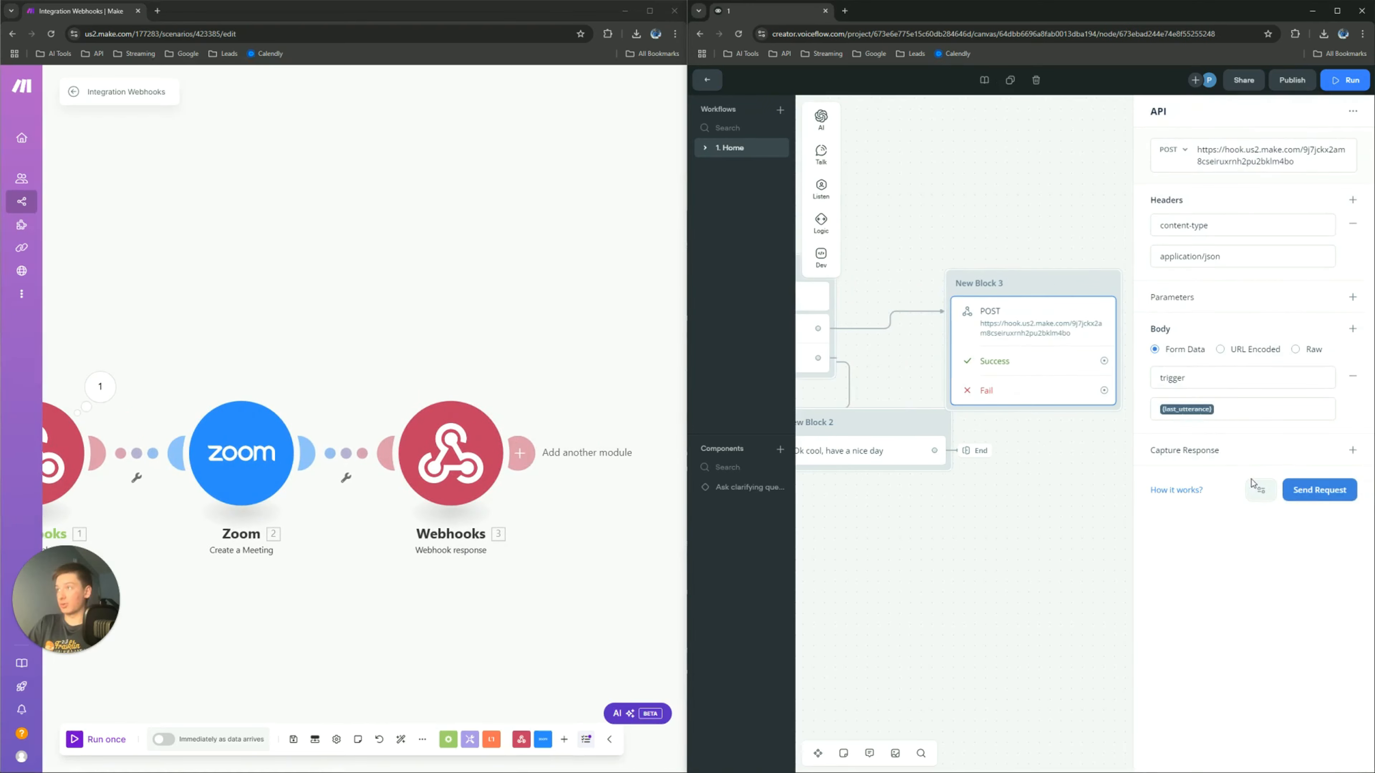
pyautogui.click(1353, 450)
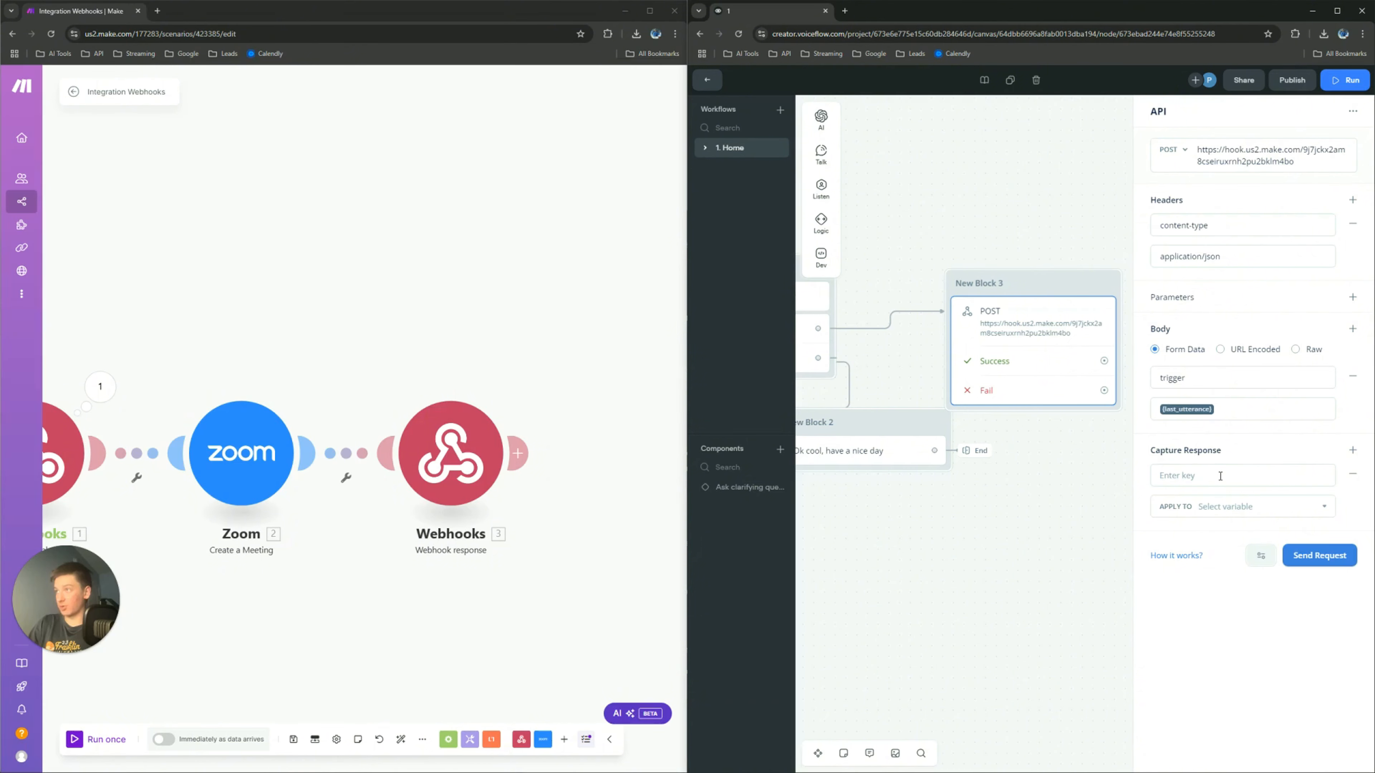
pyautogui.click(1220, 476)
pyautogui.write('ID')
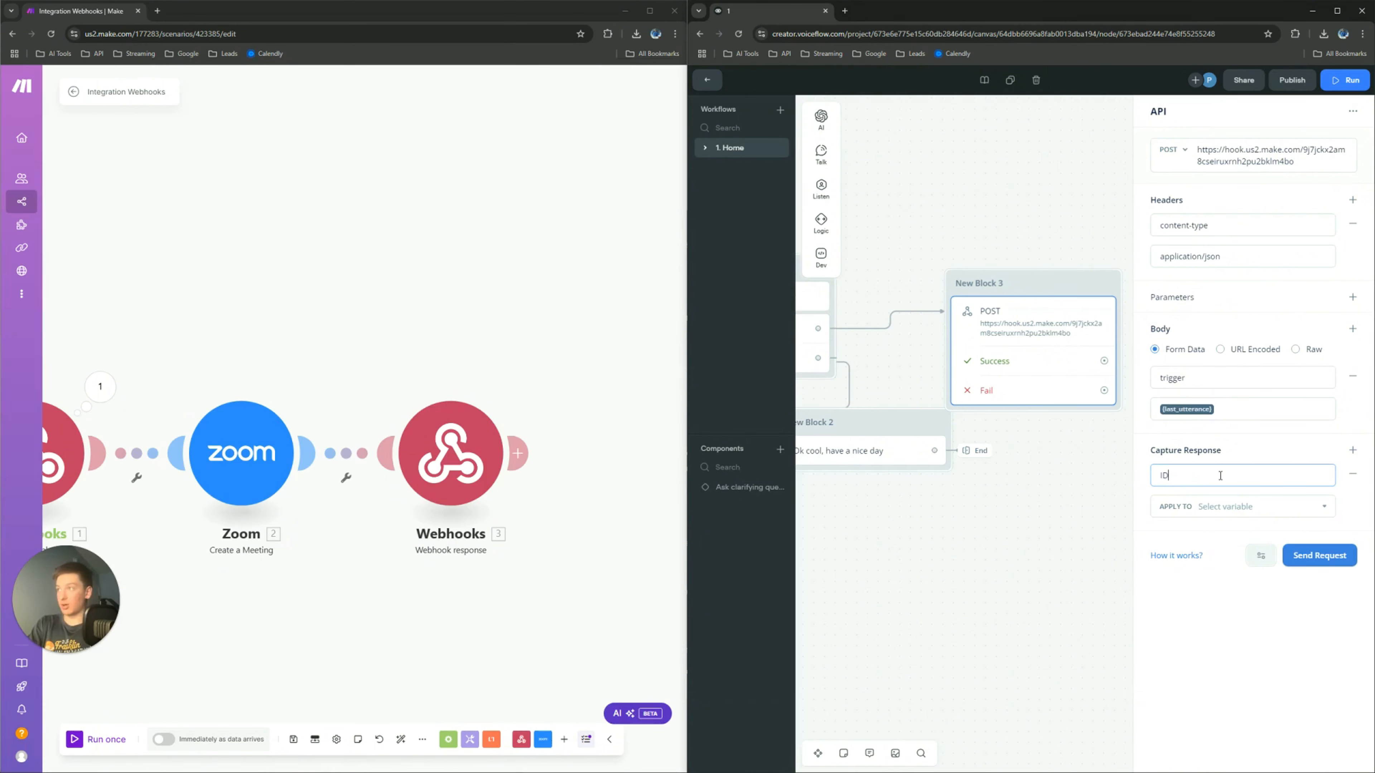
# Step: Create a new variable named ID and apply the captured response to it
pyautogui.click(1253, 505)
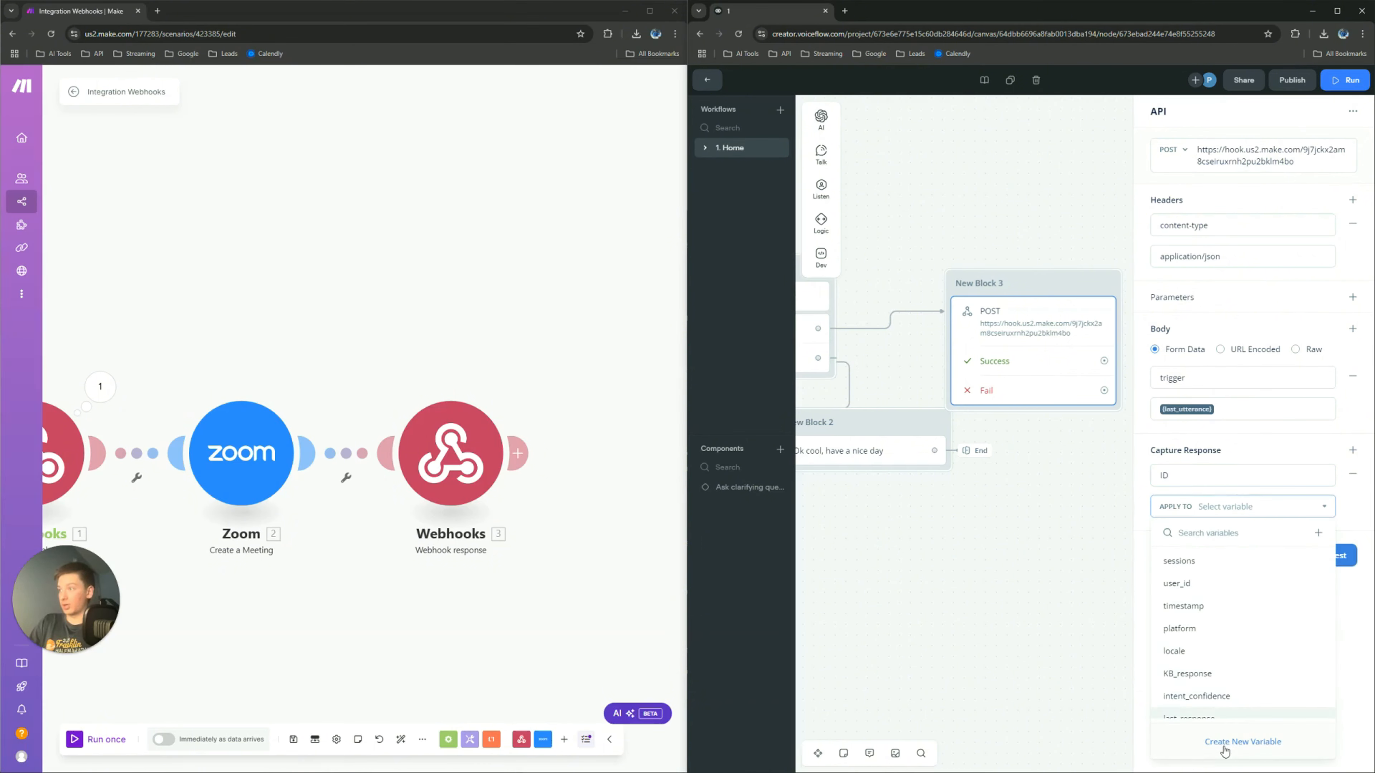
pyautogui.scroll(-5, 1229, 655)
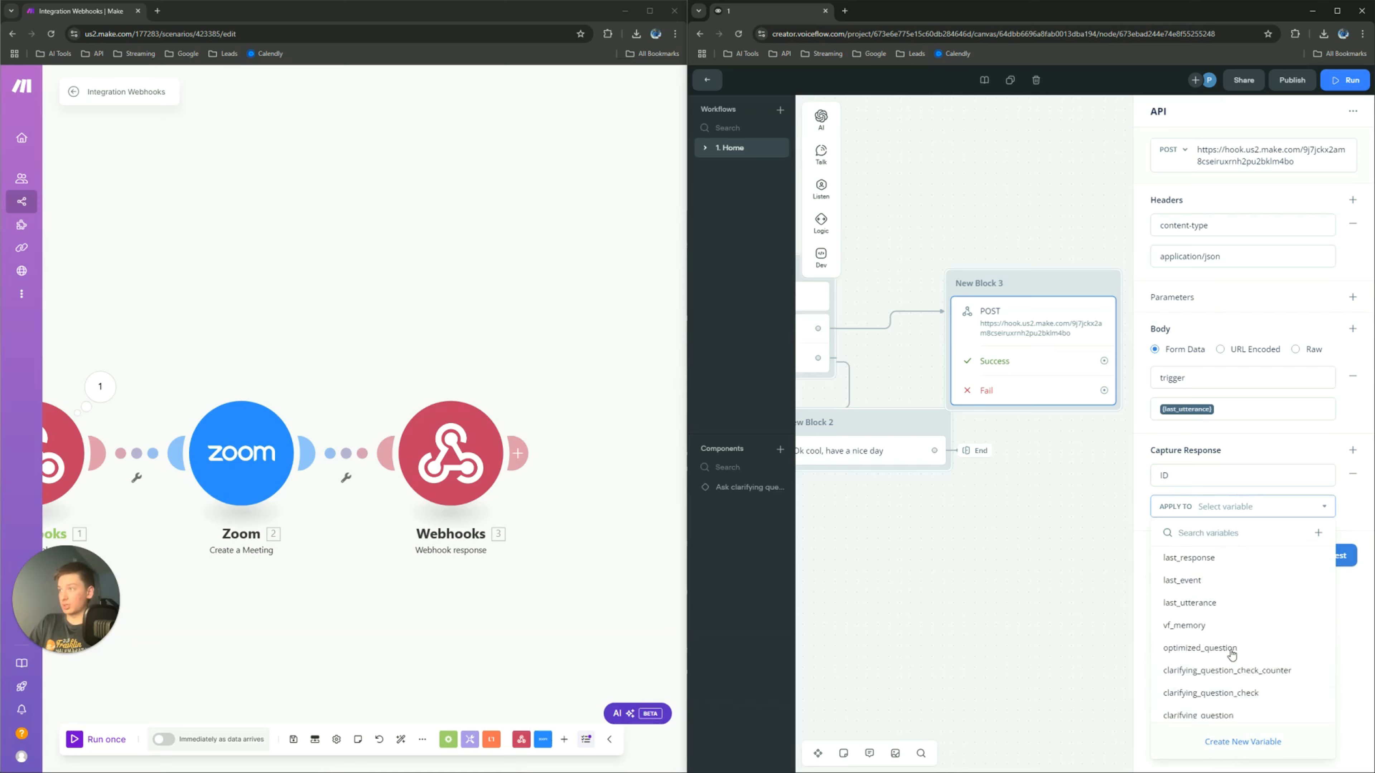
pyautogui.click(1232, 742)
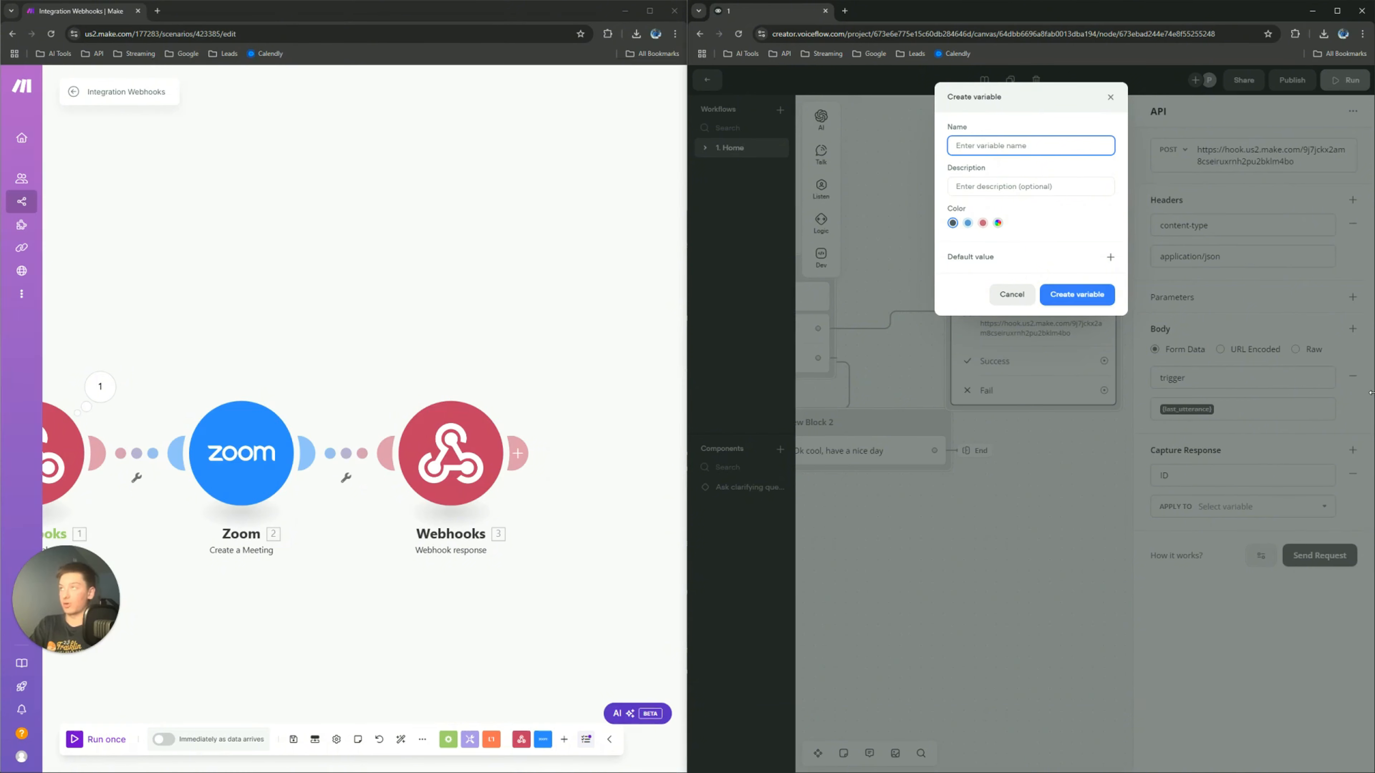
pyautogui.write('ID')
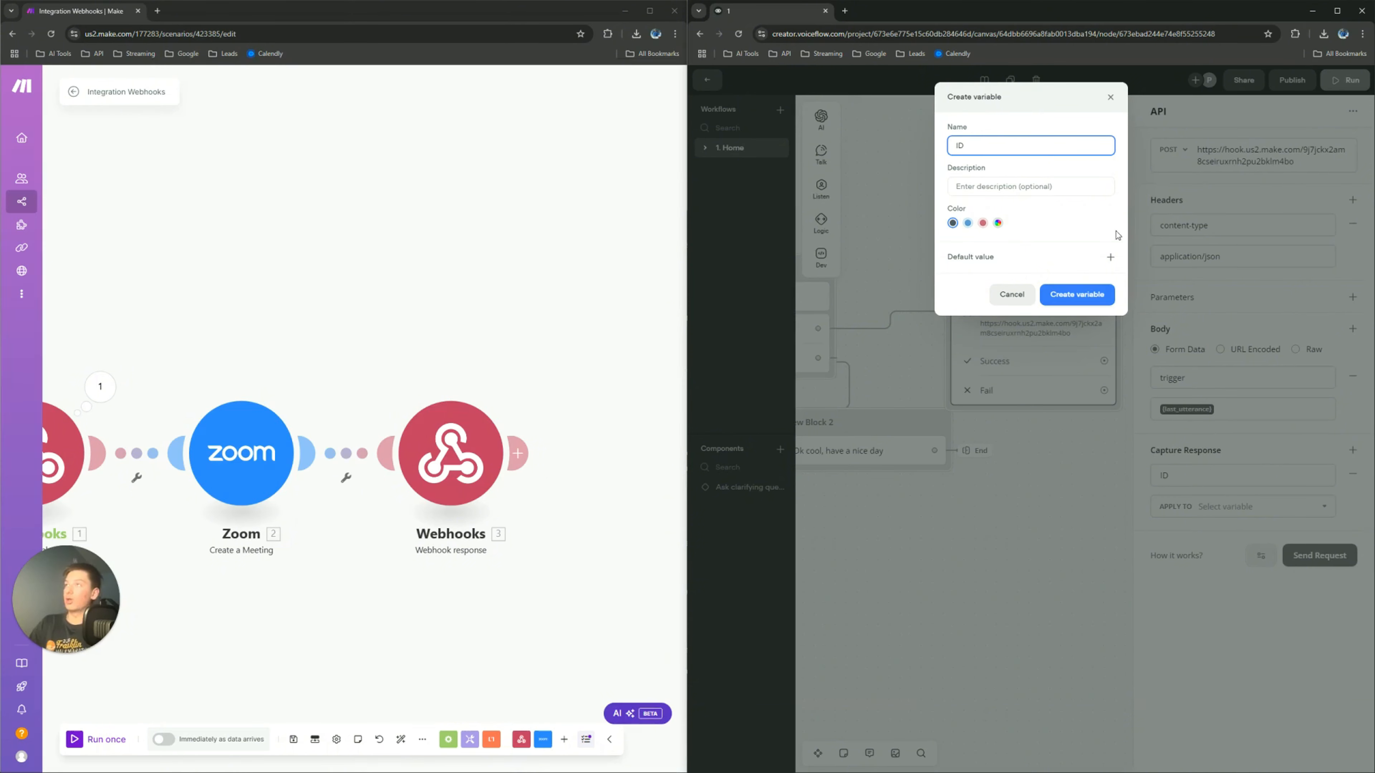
pyautogui.click(1077, 294)
# Step: Connect the API step's Success path to a new message block reading Your meeting {ID}, using the ID variable
pyautogui.moveTo(1001, 567); pyautogui.dragTo(863, 594)
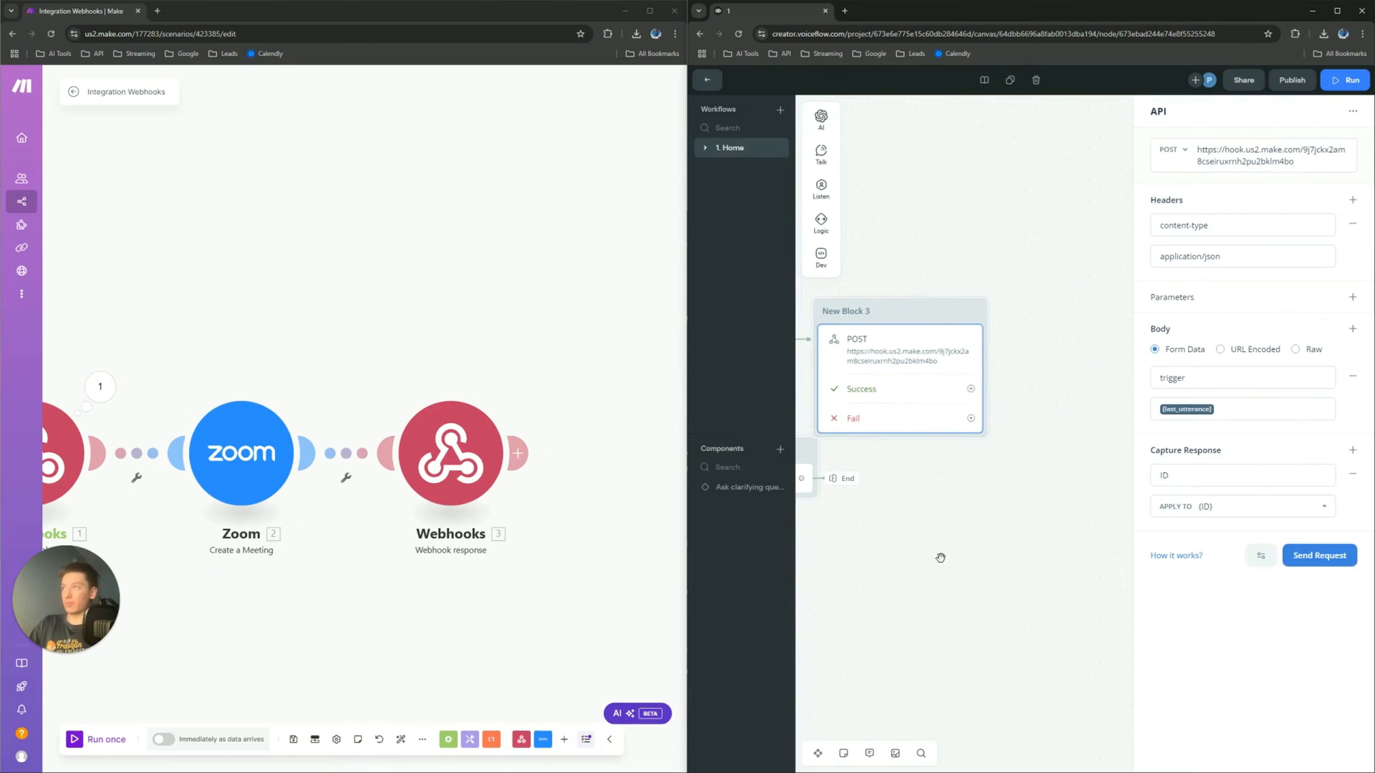
pyautogui.click(844, 343)
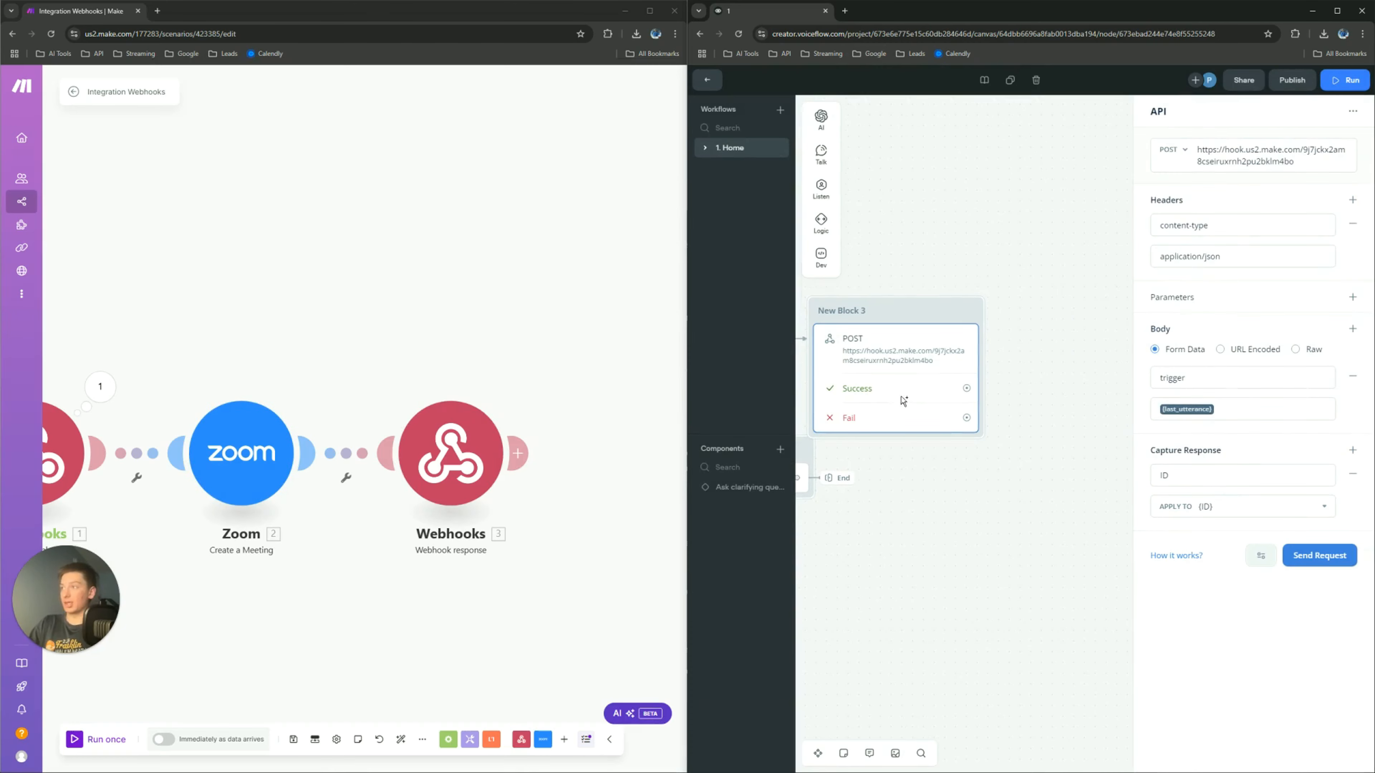
pyautogui.moveTo(966, 388); pyautogui.dragTo(1058, 319)
pyautogui.moveTo(1101, 358)
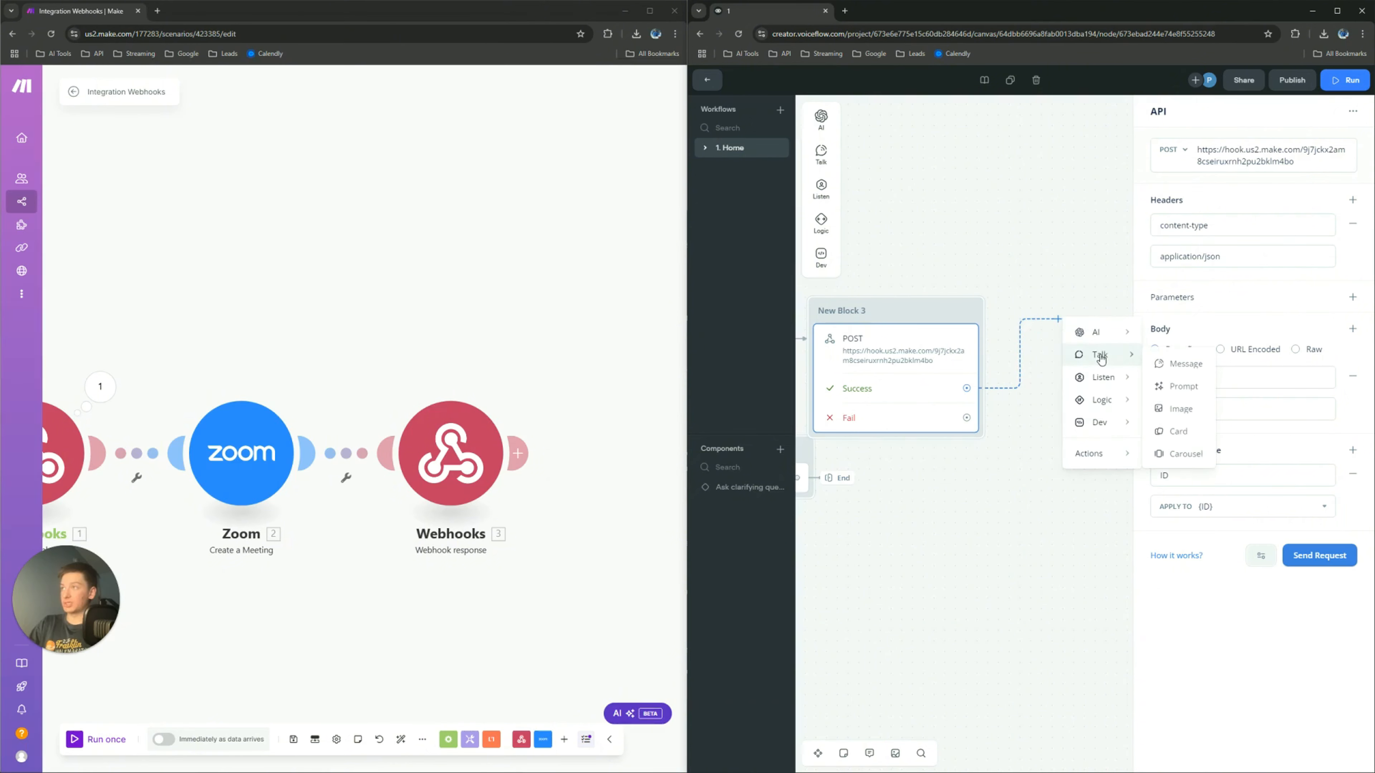
pyautogui.click(1185, 363)
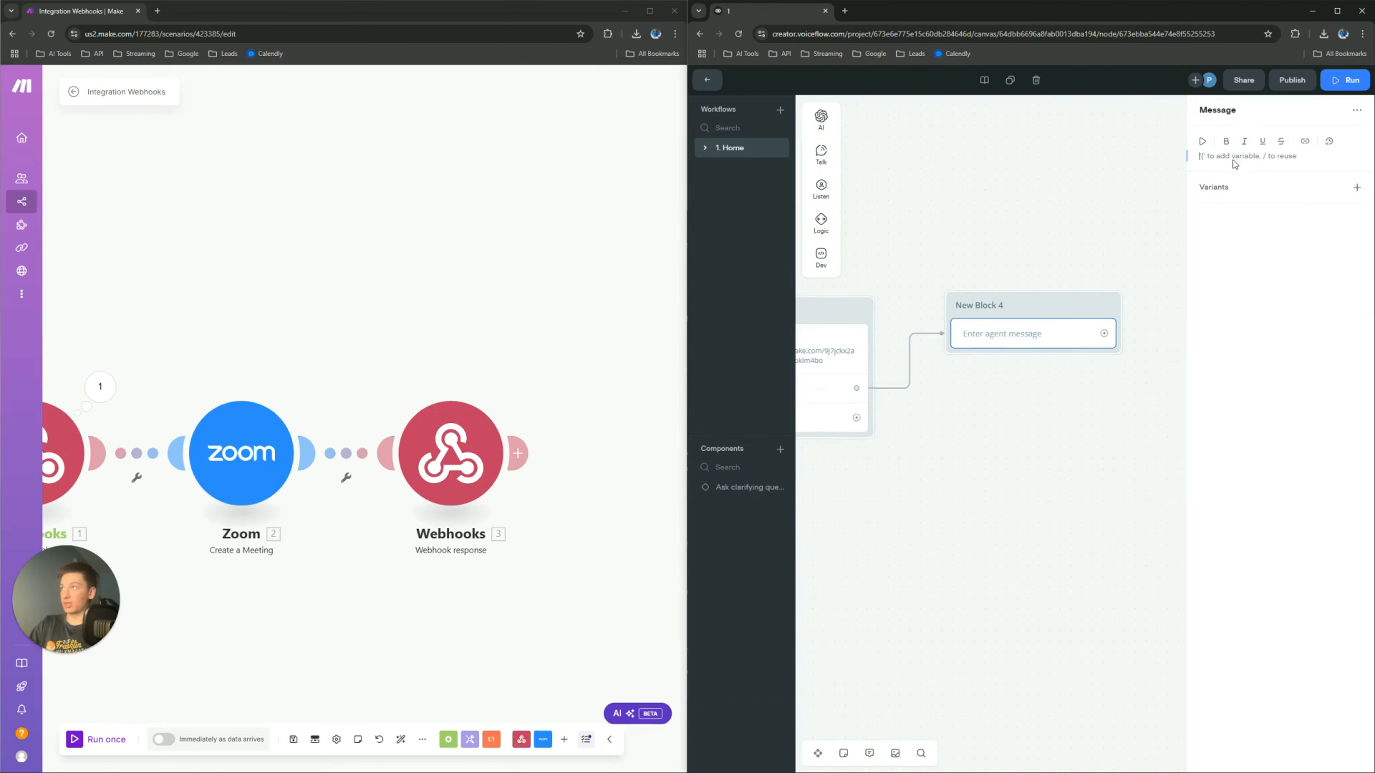
pyautogui.write('Your mee')
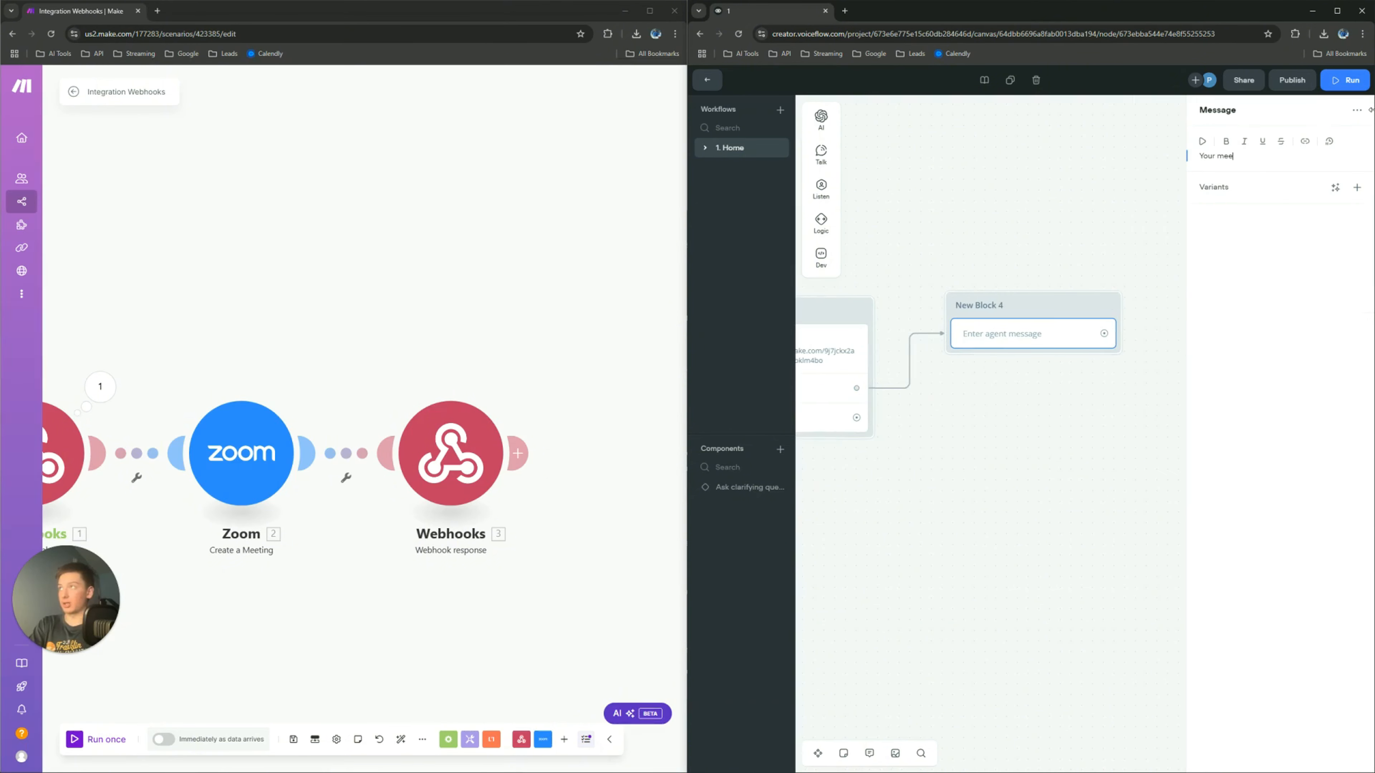
pyautogui.write('ting {')
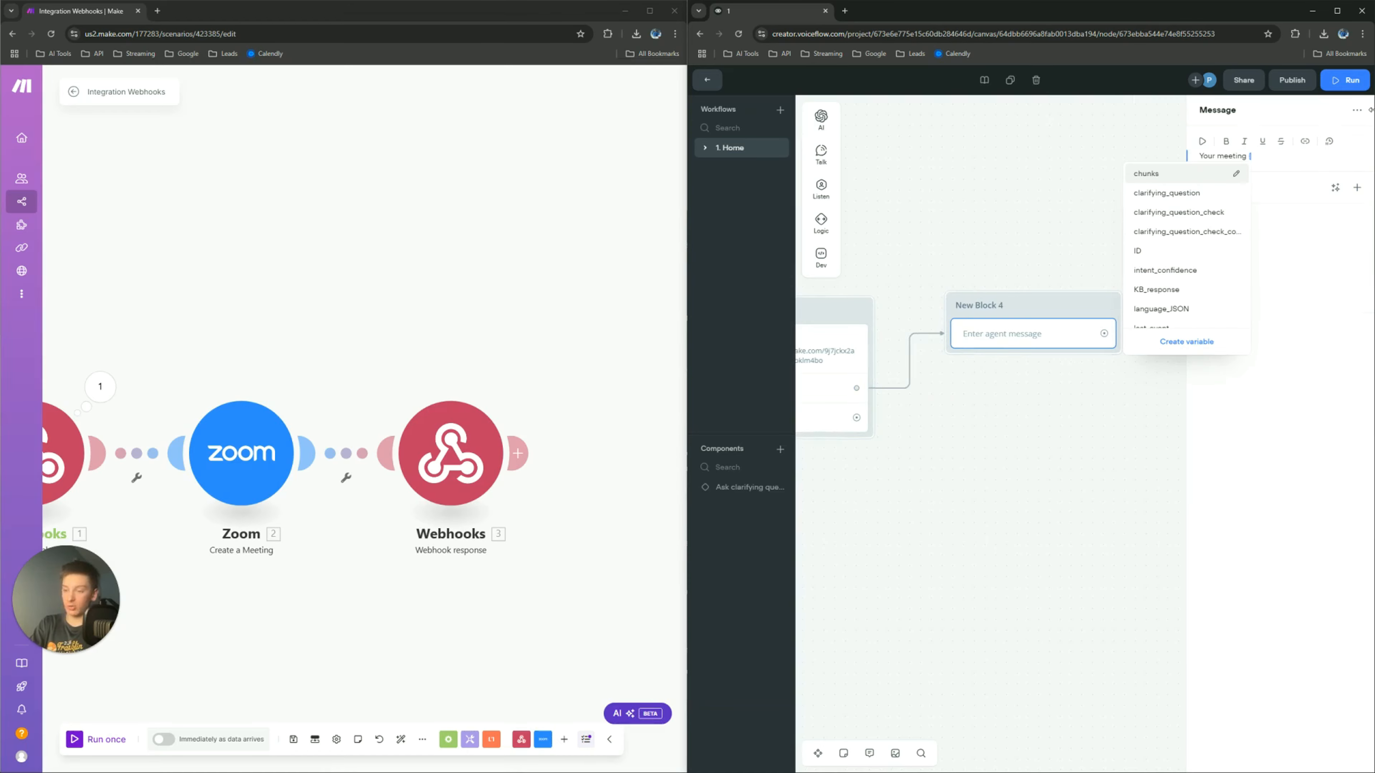
pyautogui.write('ID')
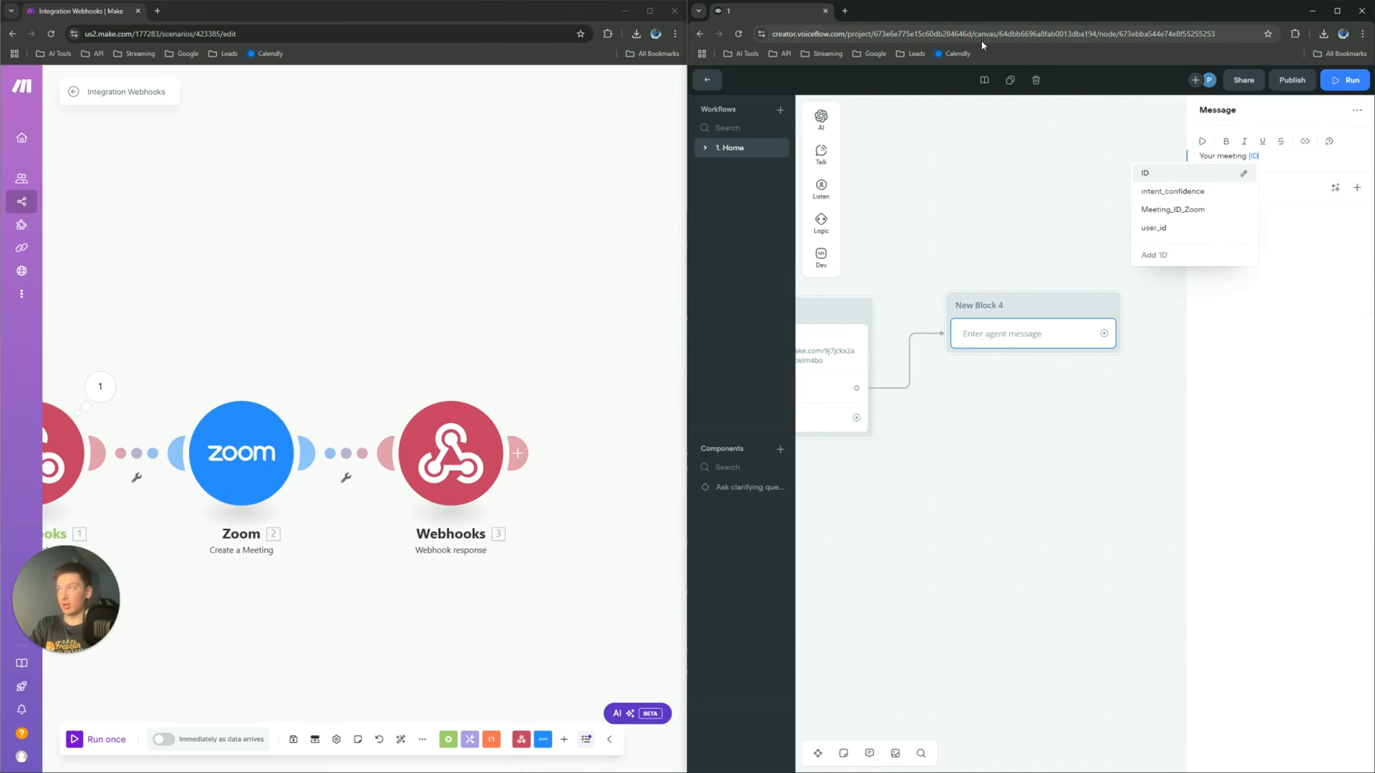
pyautogui.click(1147, 173)
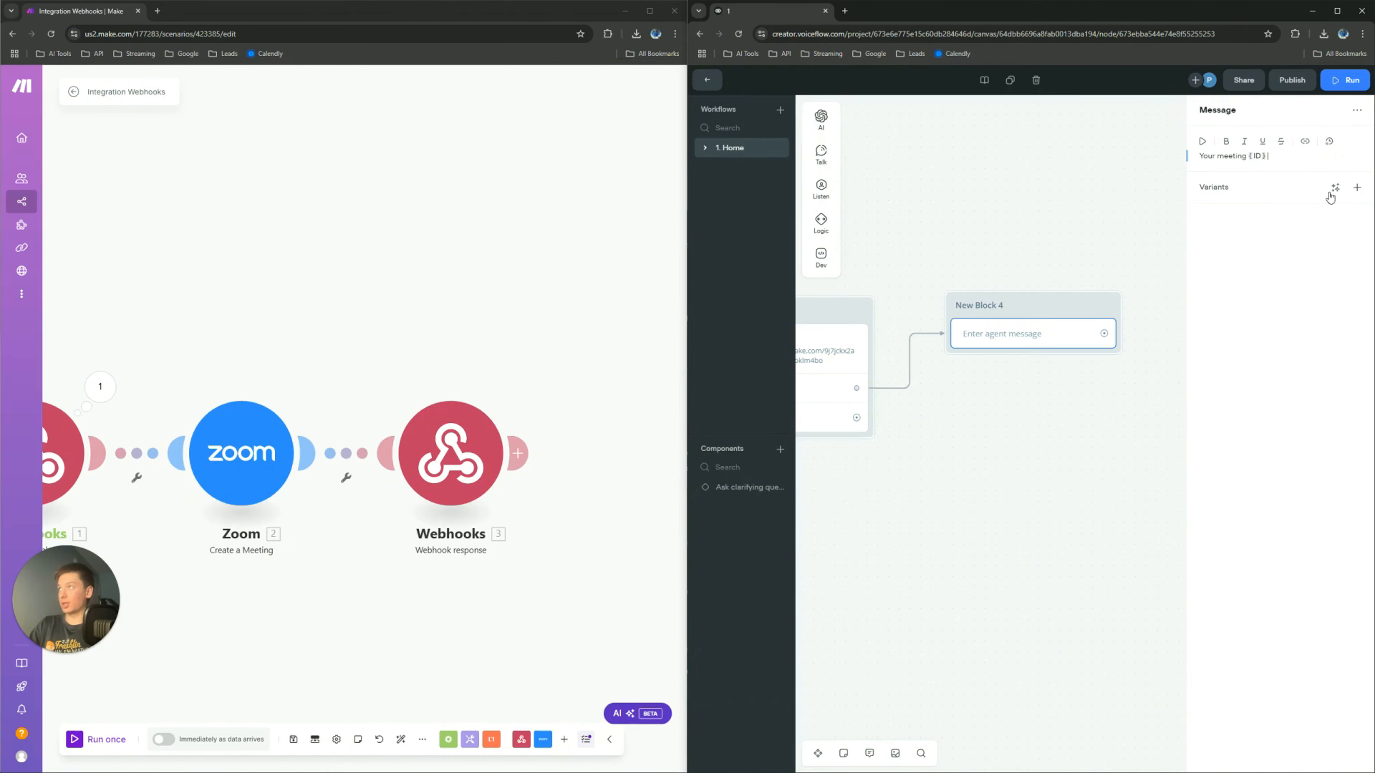
# Step: Run the Make scenario once and test the Voiceflow prototype from Start, answering Yes to the Zoom booking question
pyautogui.moveTo(806, 575); pyautogui.dragTo(1225, 531)
pyautogui.scroll(-1, 1172, 553)
pyautogui.moveTo(921, 586); pyautogui.dragTo(1112, 579)
pyautogui.moveTo(362, 615); pyautogui.dragTo(580, 590)
pyautogui.click(75, 742)
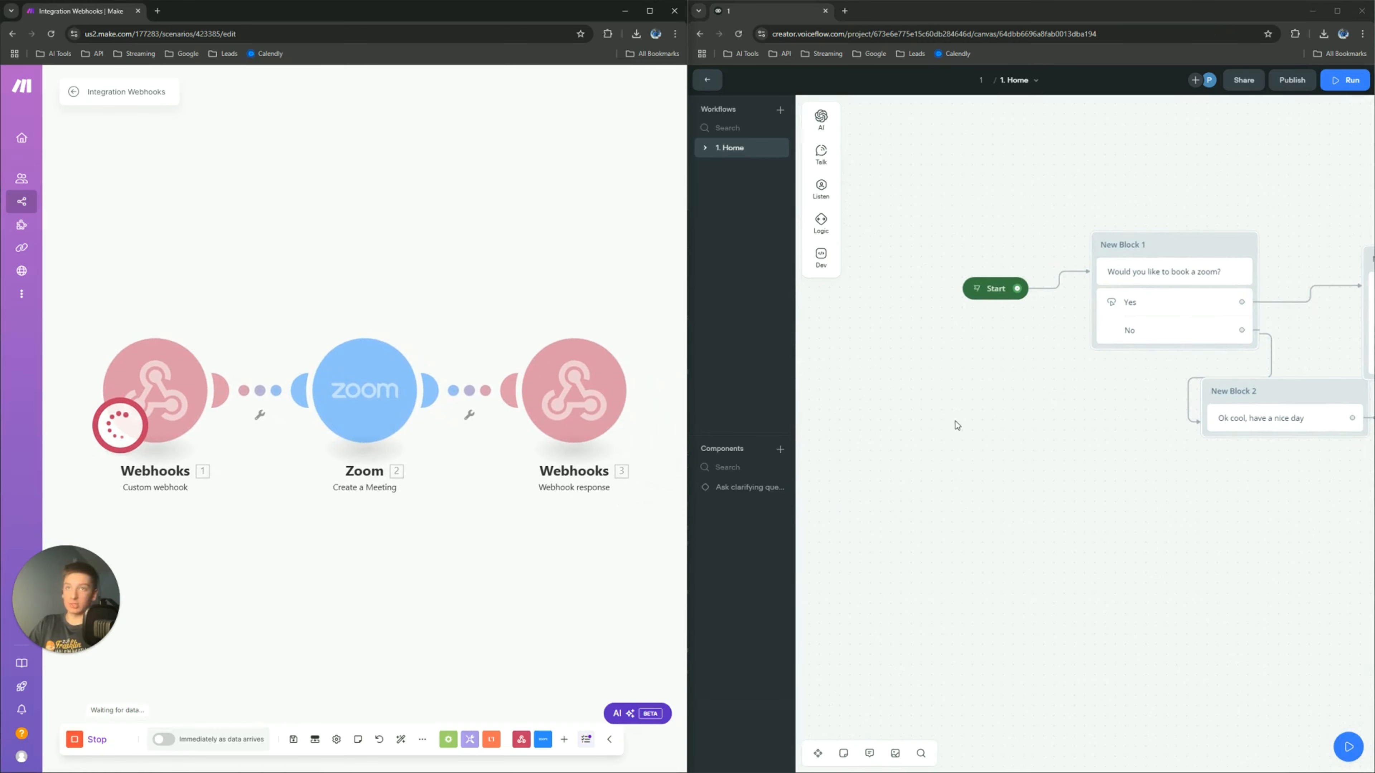
pyautogui.click(977, 290)
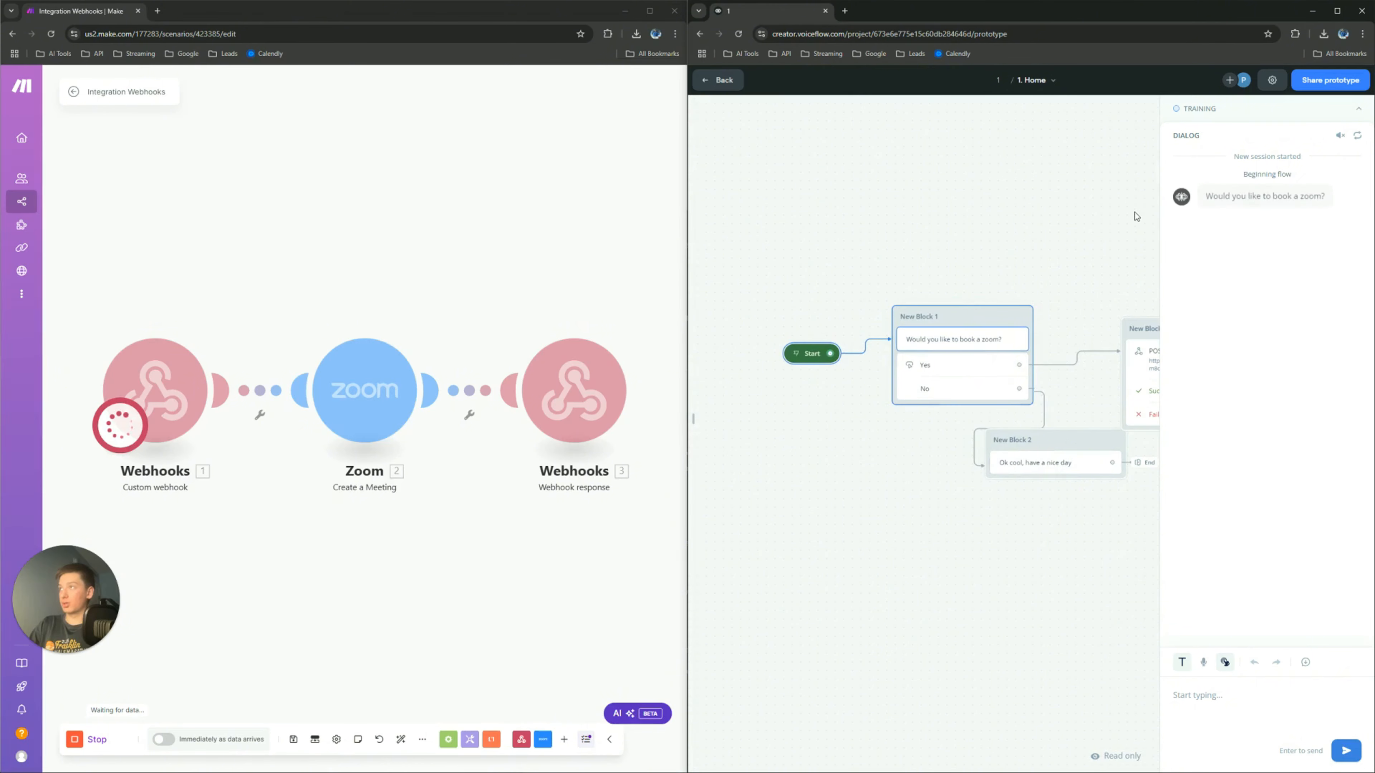
pyautogui.click(1212, 228)
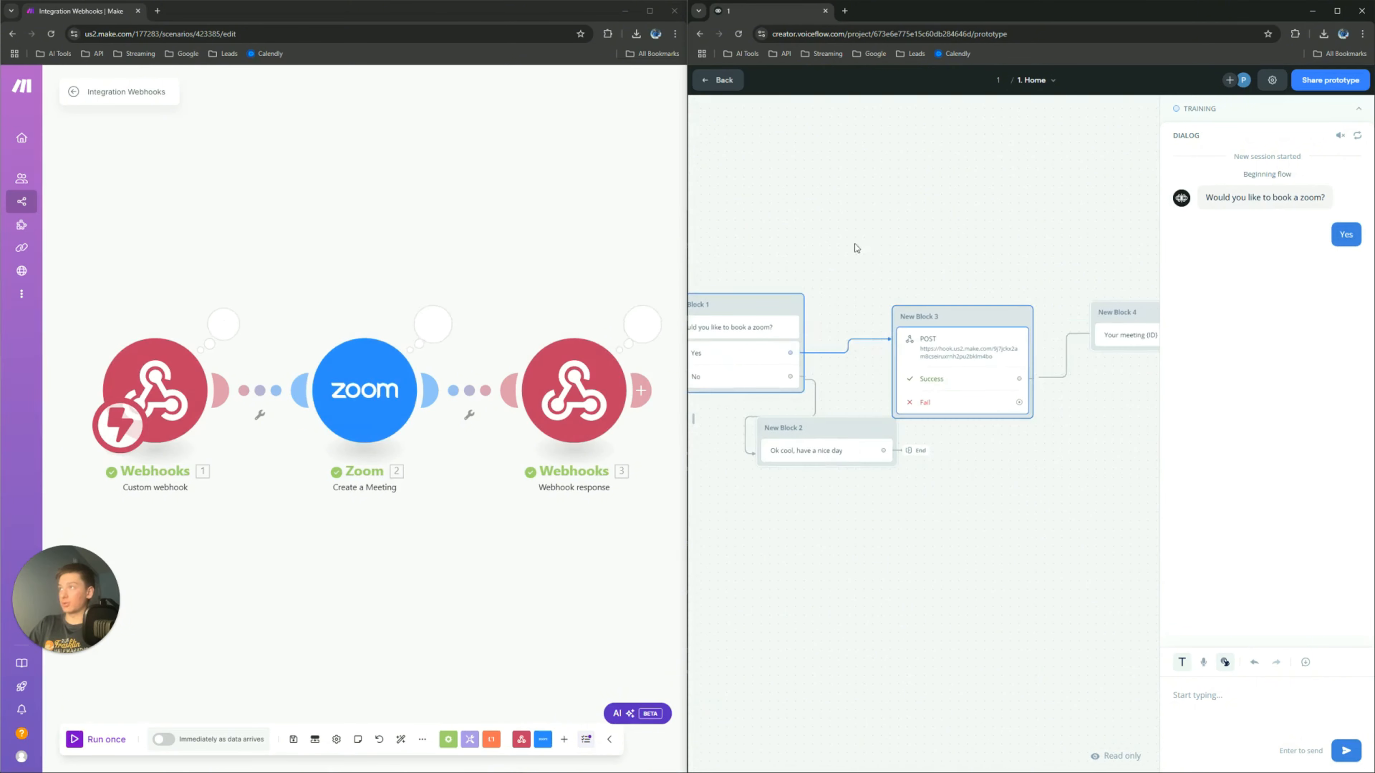